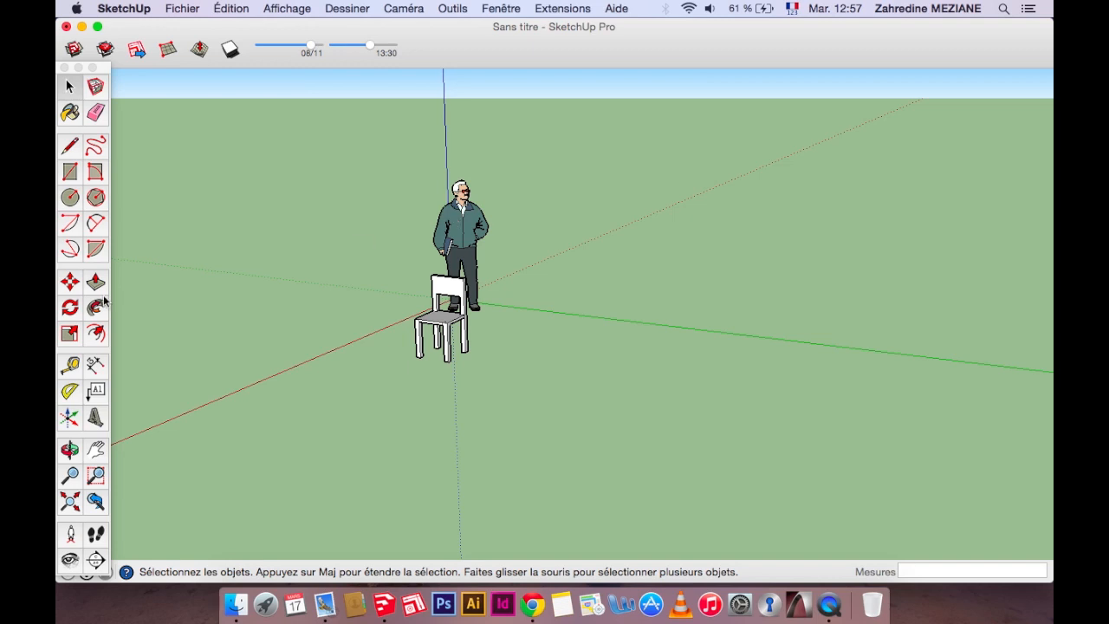
- Place two crossing Tape Measure guides beyond the chair, one parallel to the red axis and one parallel to the green axis
click(70, 448)
drag(359, 267, 428, 408)
click(71, 362)
click(359, 317)
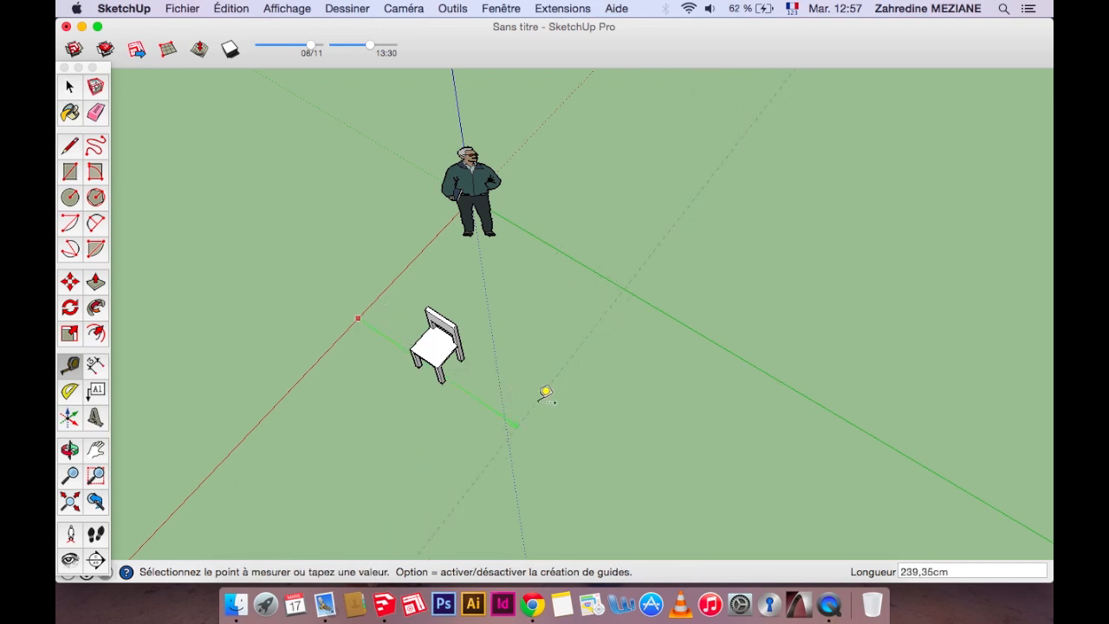
click(647, 305)
click(635, 408)
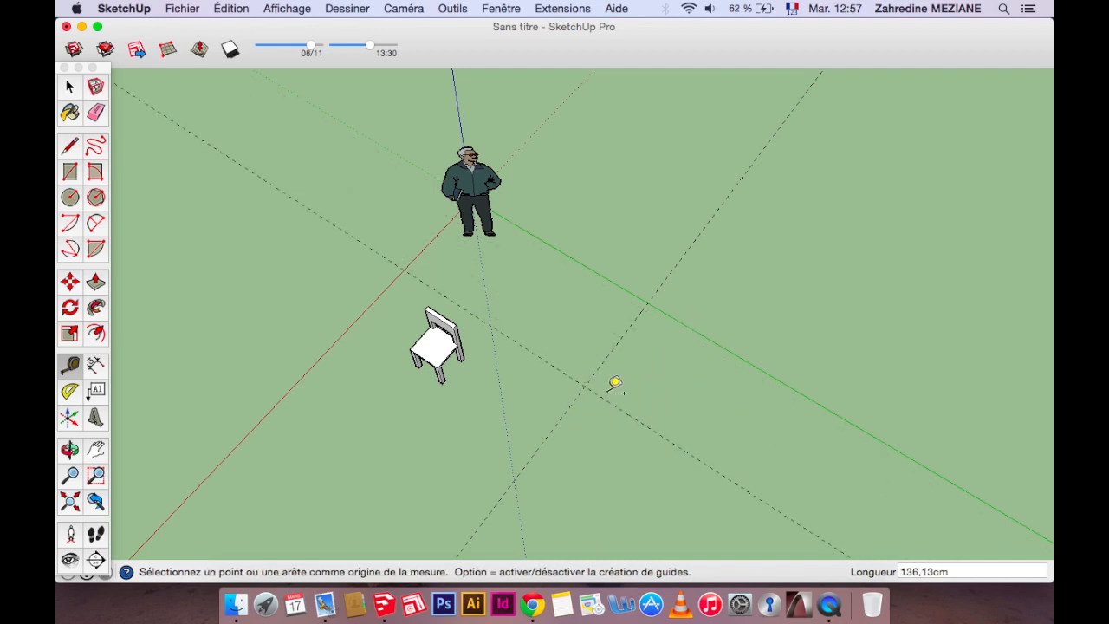
- Add a parallel guide 80 cm from the guide running along the green direction, on the side away from the origin
key(h)
drag(557, 446, 418, 319)
drag(485, 340, 448, 349)
click(71, 366)
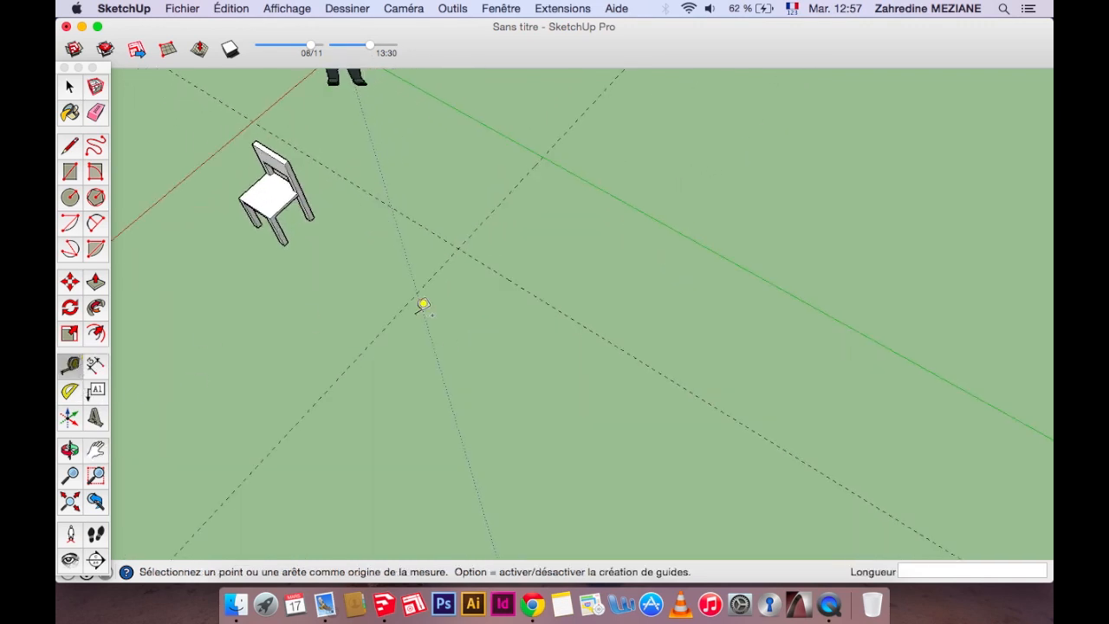
click(539, 300)
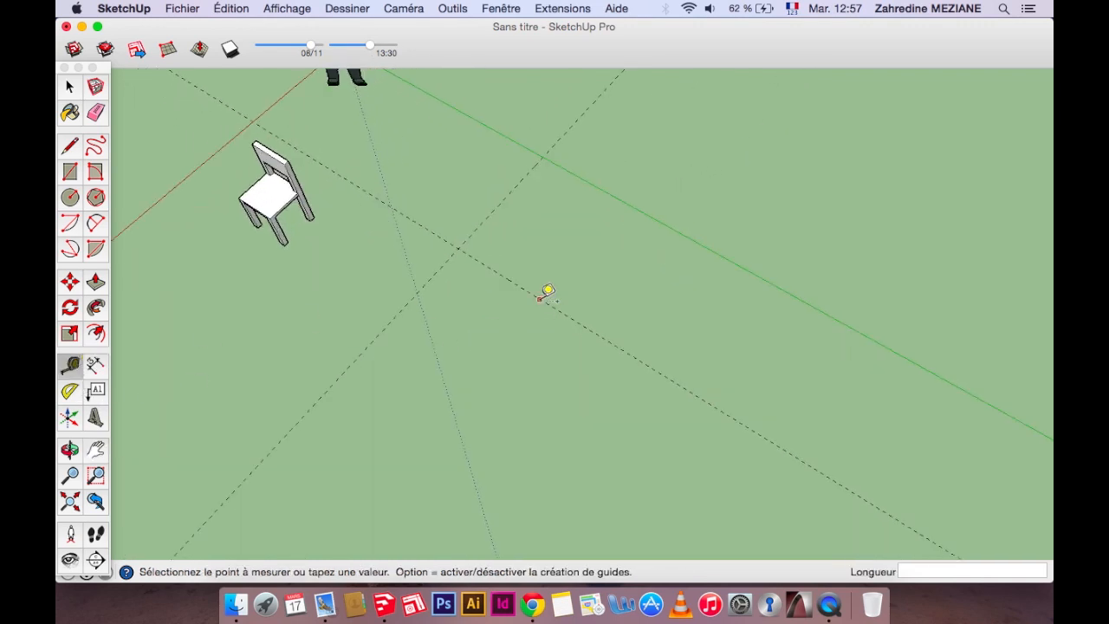
click(476, 356)
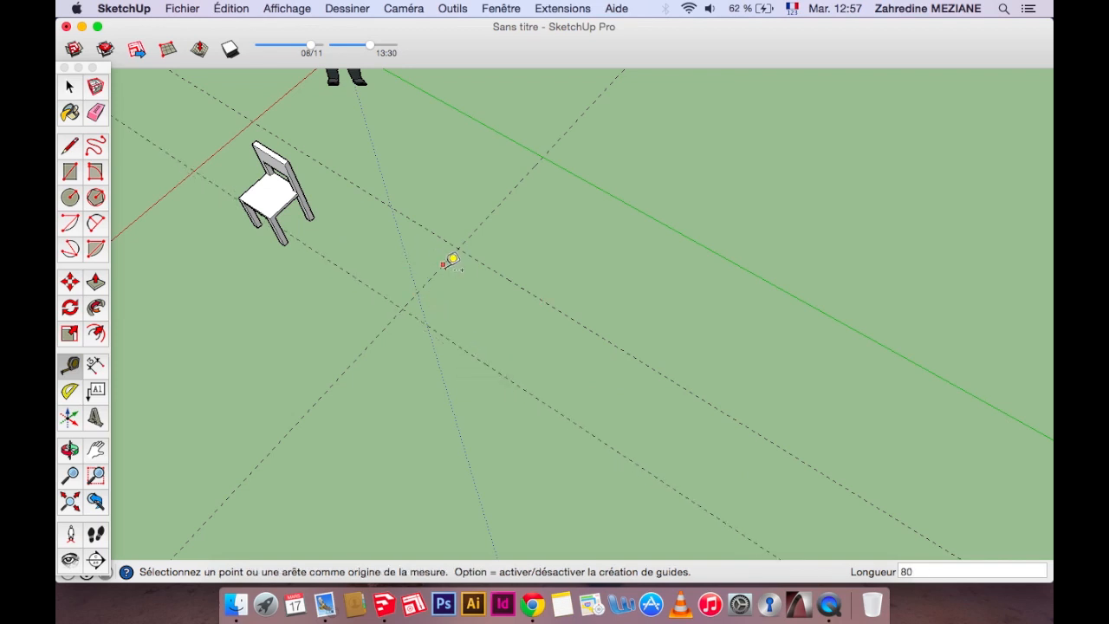
- Check the length unit settings in the model info
click(503, 10)
click(529, 68)
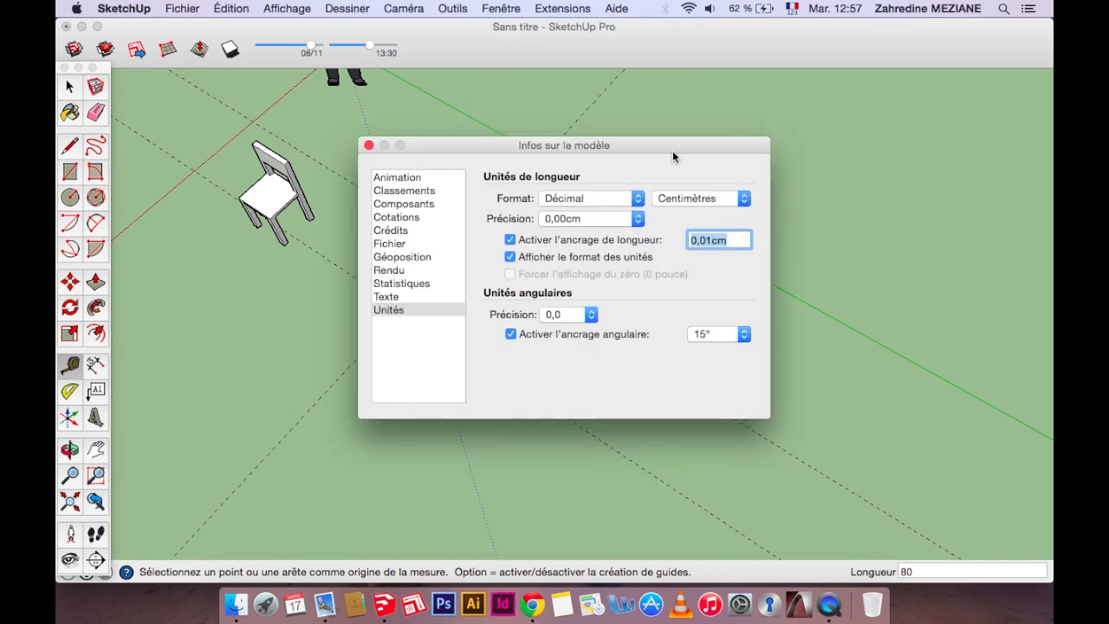
click(368, 145)
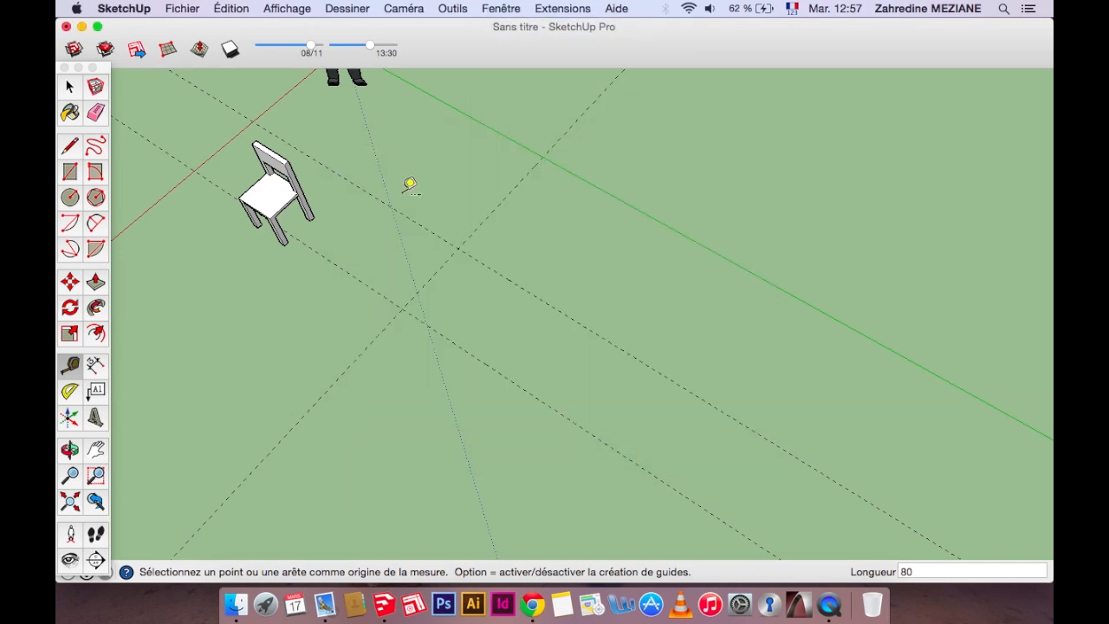
- Add a parallel guide 180 cm from the guide running along the red direction, on the side away from the chair
click(431, 277)
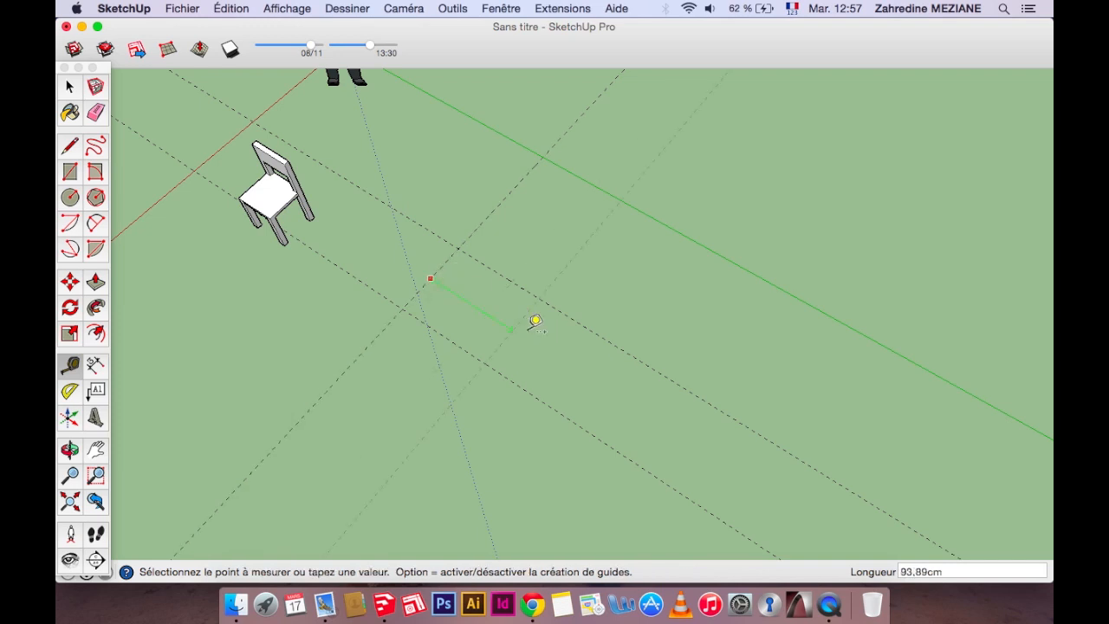
text(180)
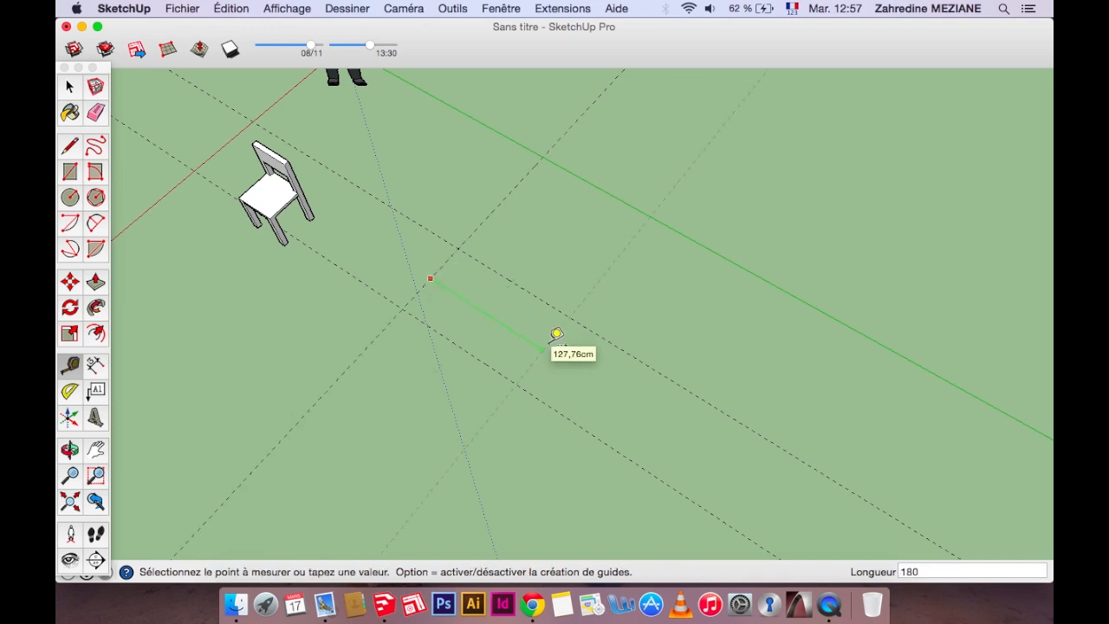
key(Return)
- Add four guides offset 5 cm inward from each side of the 180 × 80 cm guide outline
scroll(557, 335, up, 2)
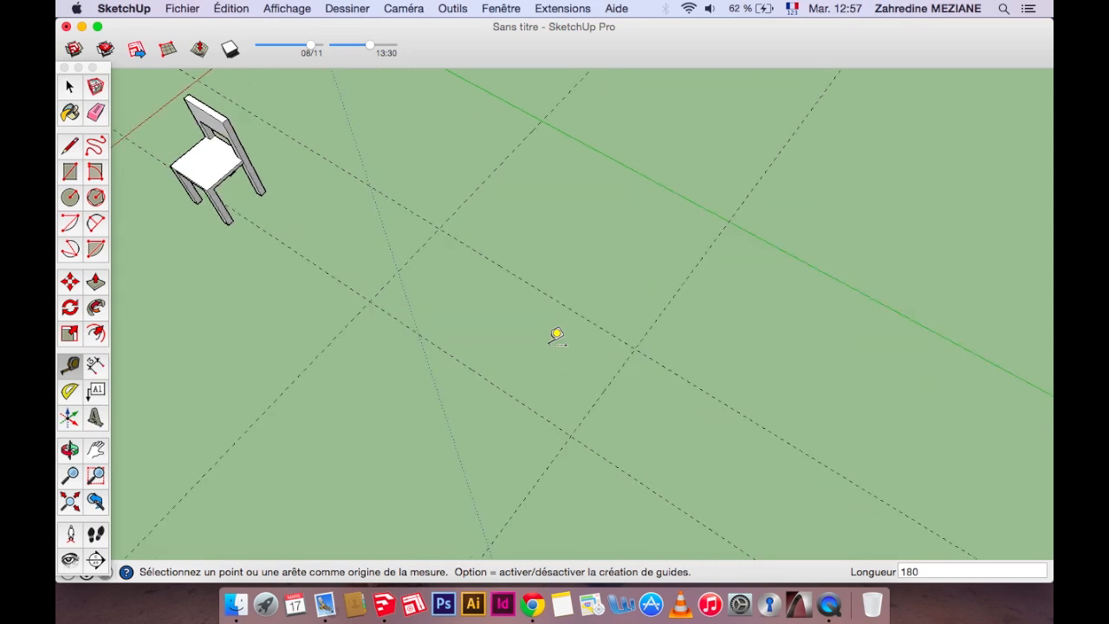
click(493, 382)
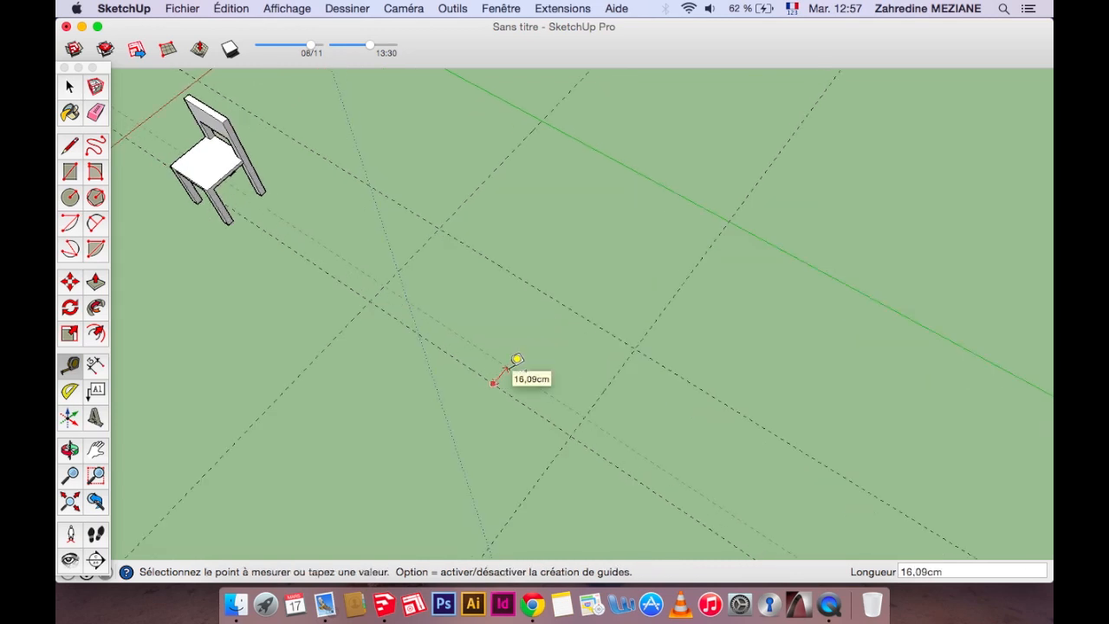
text(15)
key(Return)
click(407, 260)
text(5)
key(Return)
click(483, 257)
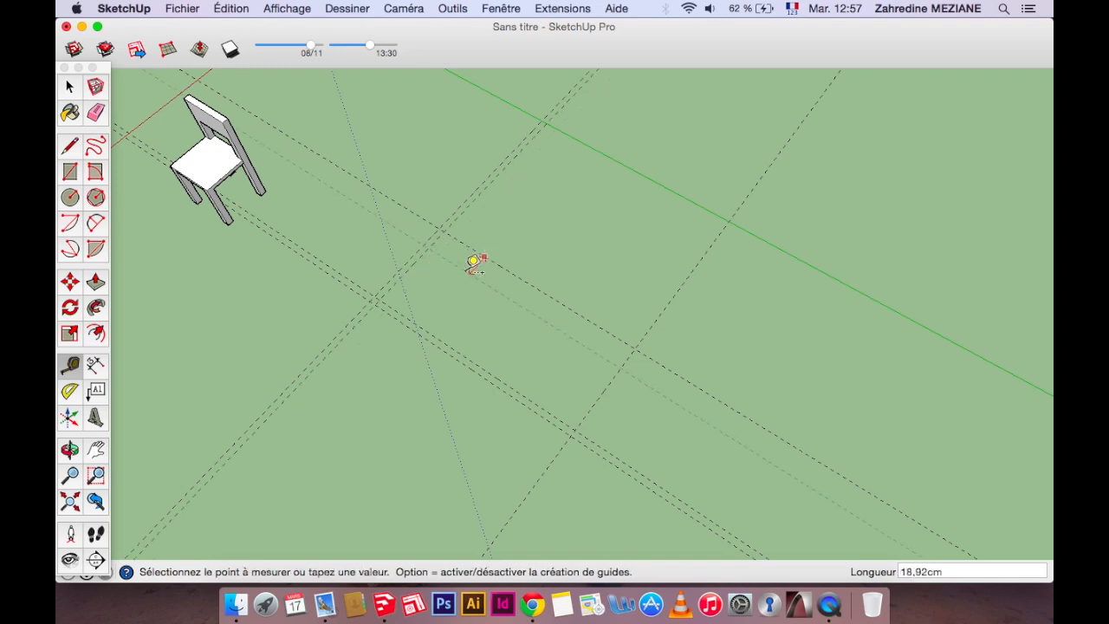
text(5)
key(Return)
click(617, 376)
text(5)
key(Return)
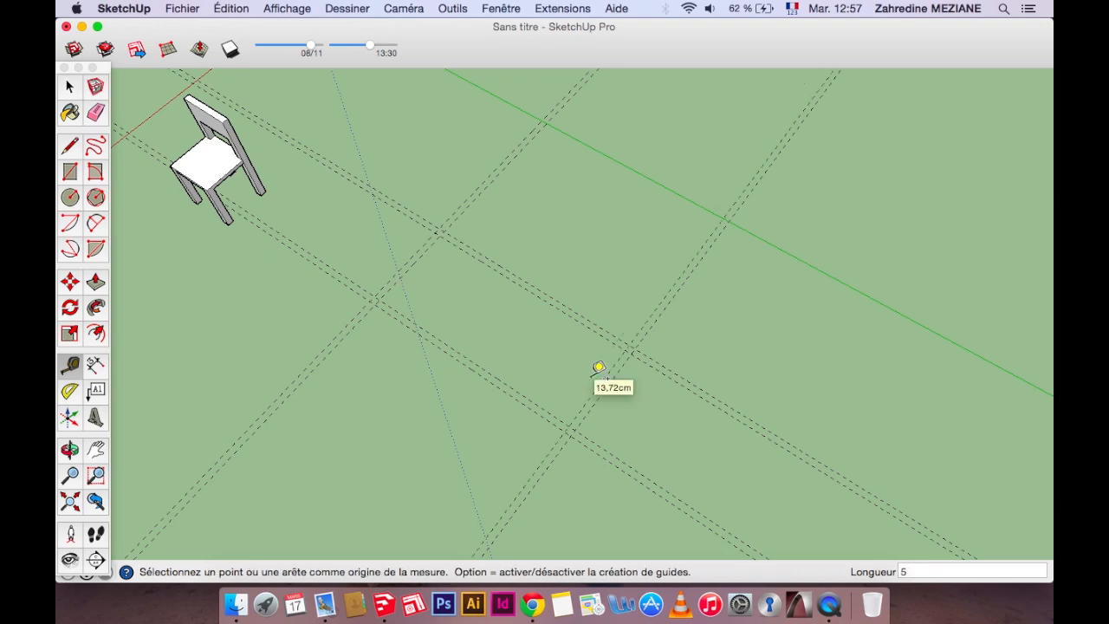
- Draw 5 × 5 cm squares between the guides at the two outline corners nearest the chair
scroll(597, 366, up, 3)
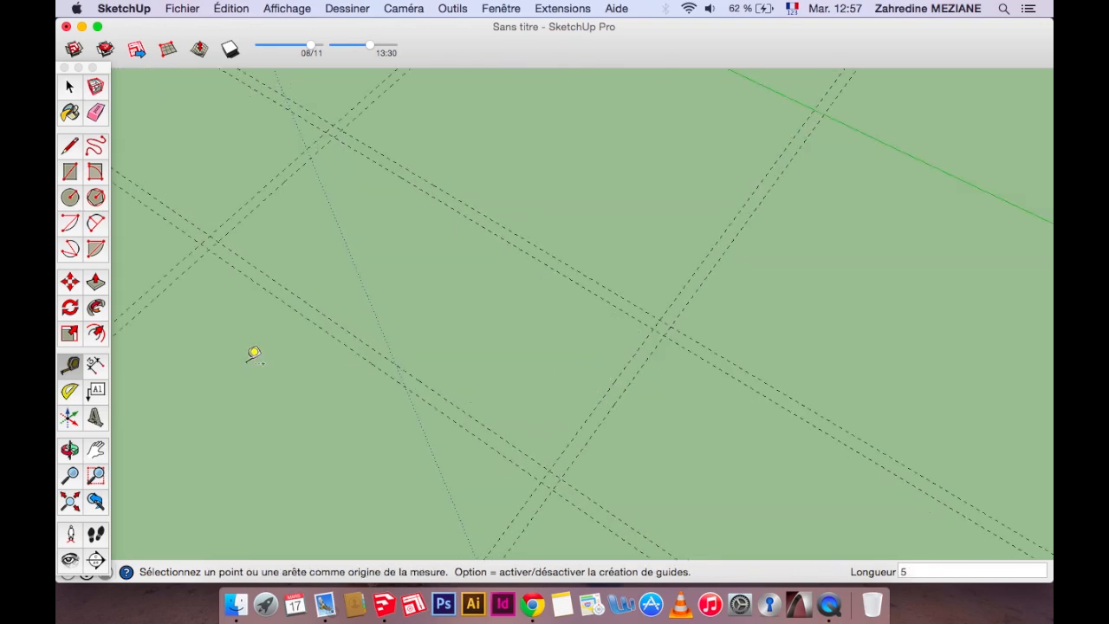
click(70, 449)
drag(158, 428, 390, 413)
click(96, 448)
drag(713, 333, 339, 327)
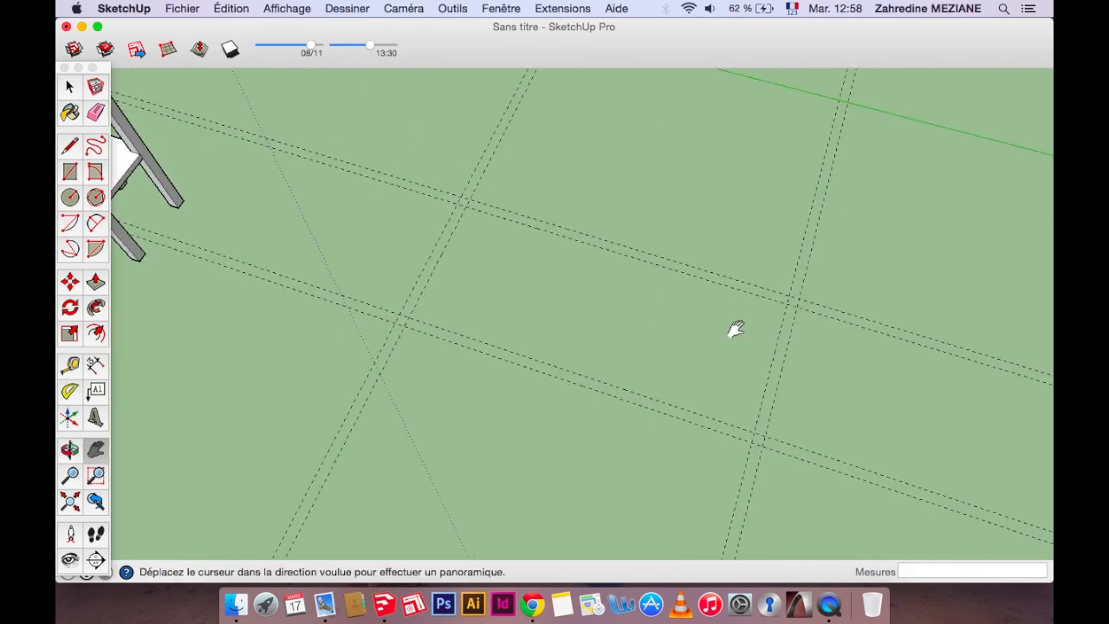
click(70, 172)
click(371, 314)
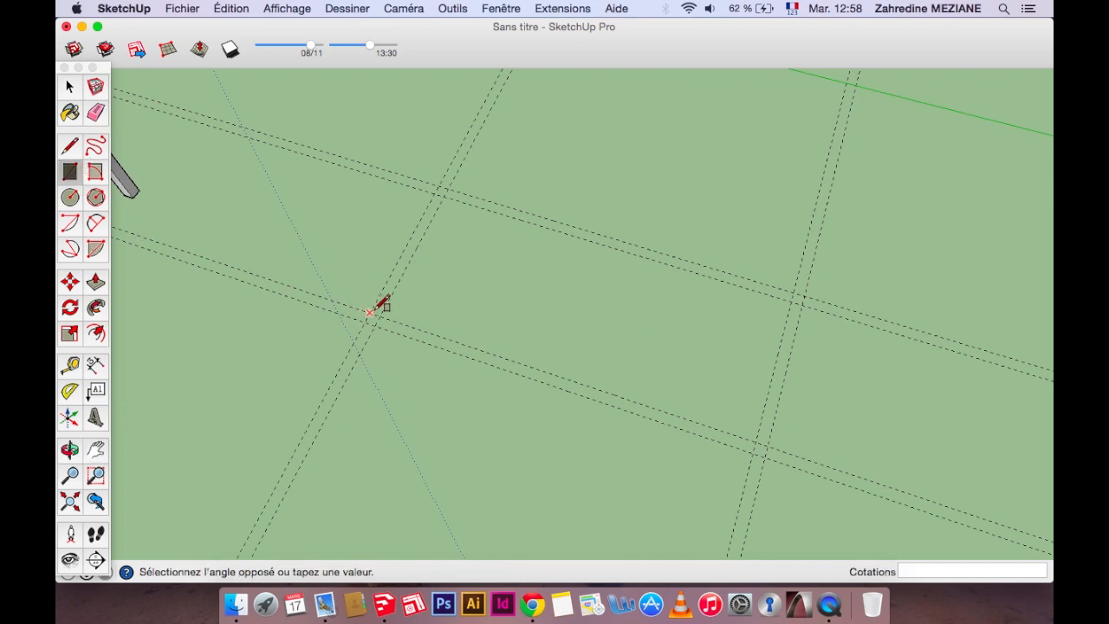
click(374, 324)
click(440, 188)
click(445, 194)
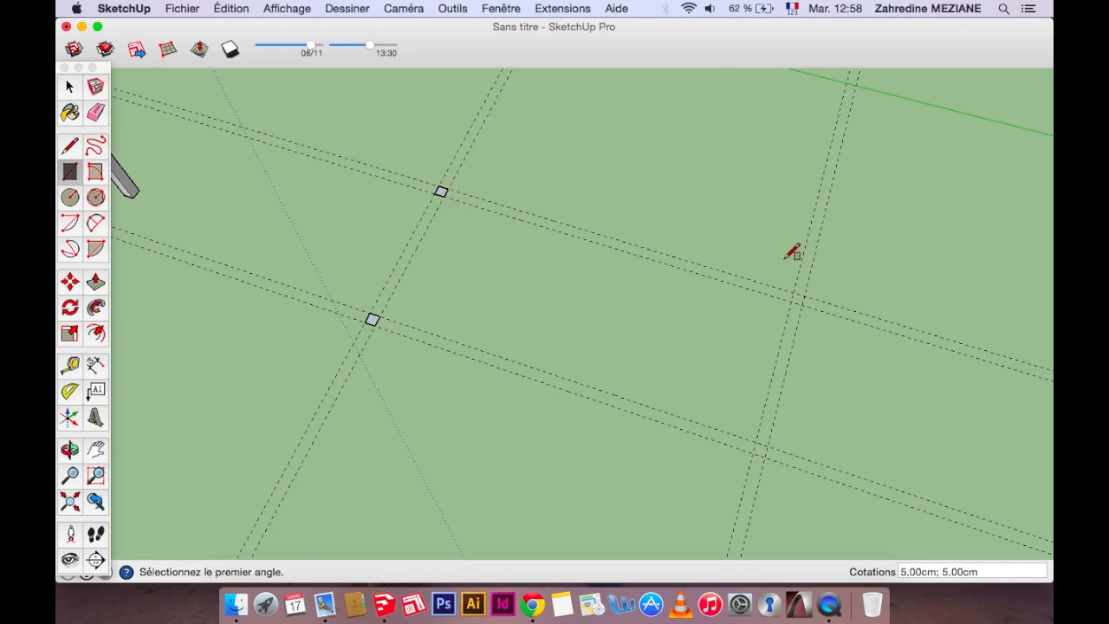
- Draw matching 5 × 5 cm squares at the two outline corners farthest from the chair
click(794, 292)
click(805, 302)
click(756, 442)
click(767, 456)
- Push/Pull the two squares farthest from the chair up to 70 cm to form table legs
click(71, 450)
drag(646, 398, 670, 428)
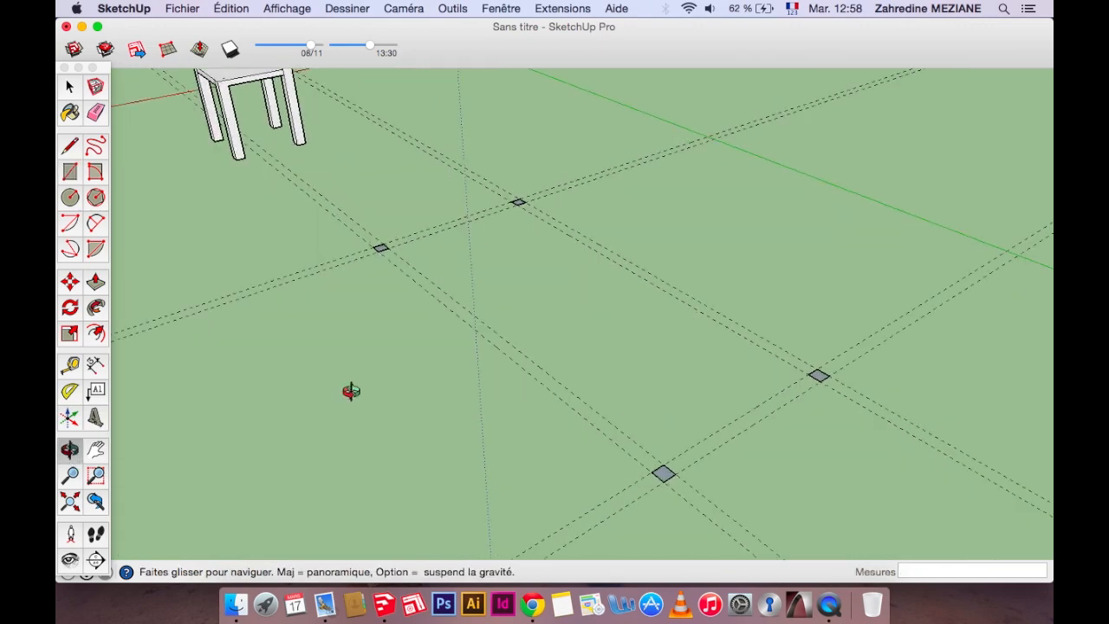
click(96, 284)
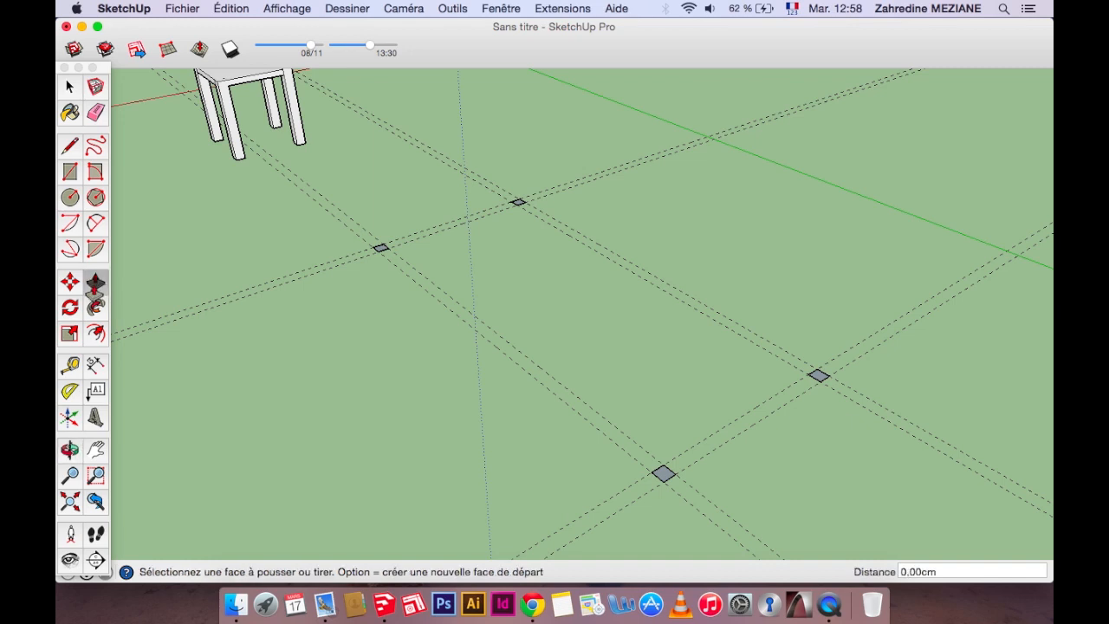
click(663, 475)
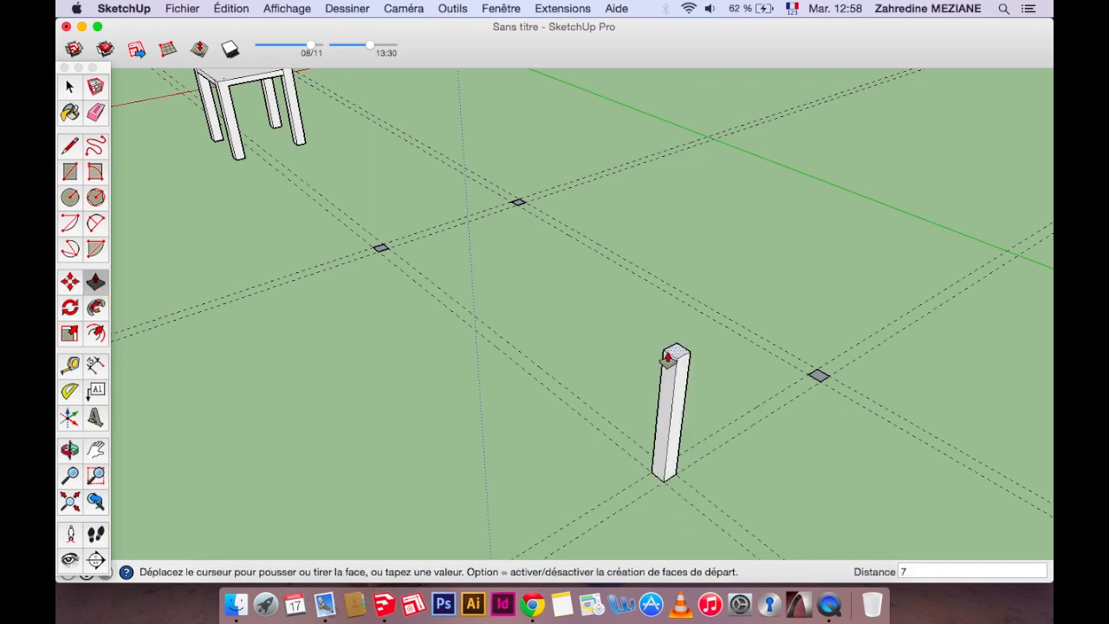
key(Return)
click(819, 376)
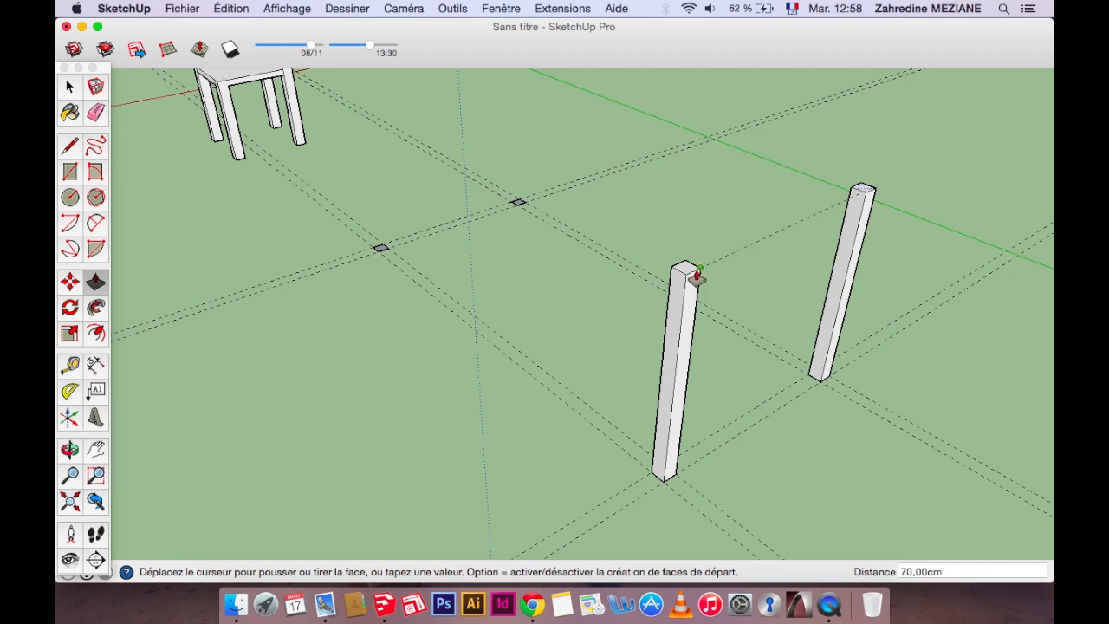
click(698, 276)
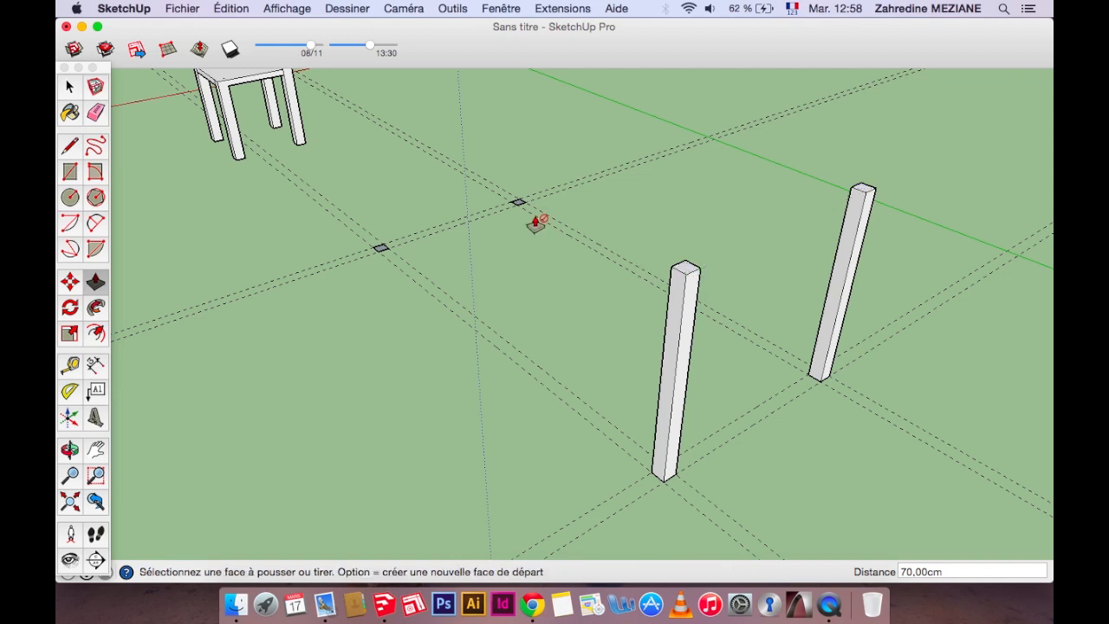
- Push/Pull the two squares nearest the chair up 70 cm to form the remaining legs
click(381, 251)
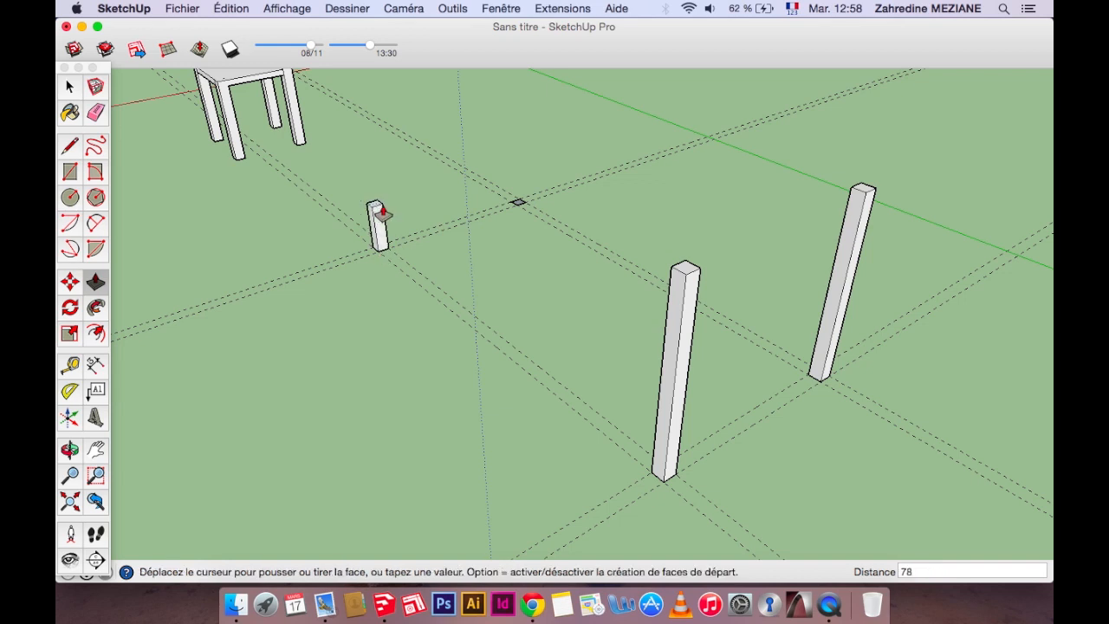
text(70)
key(Return)
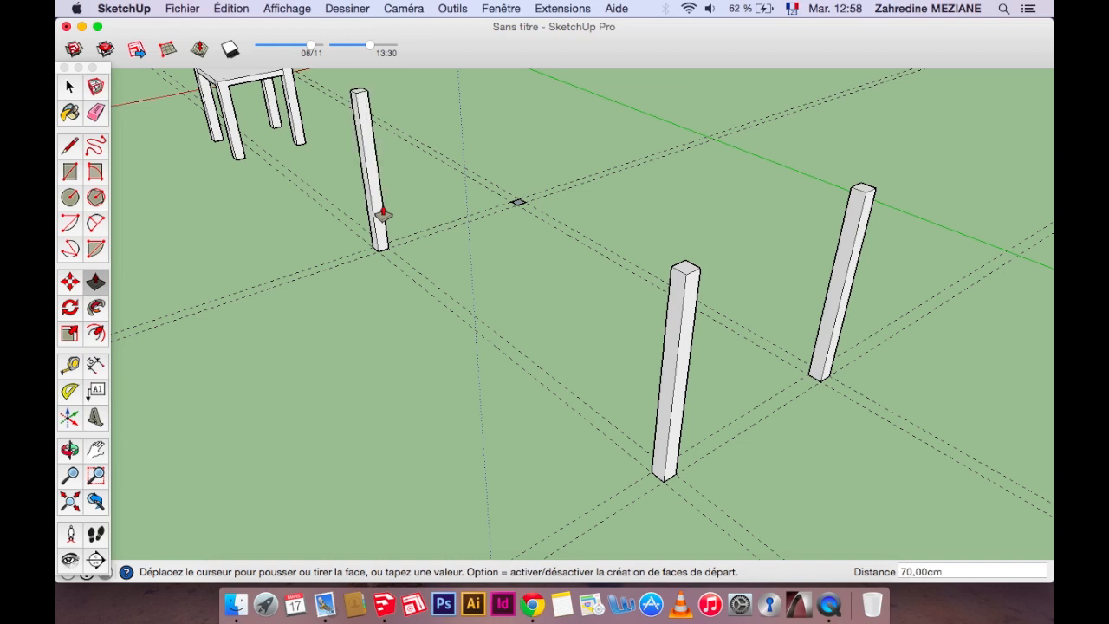
click(515, 205)
click(359, 99)
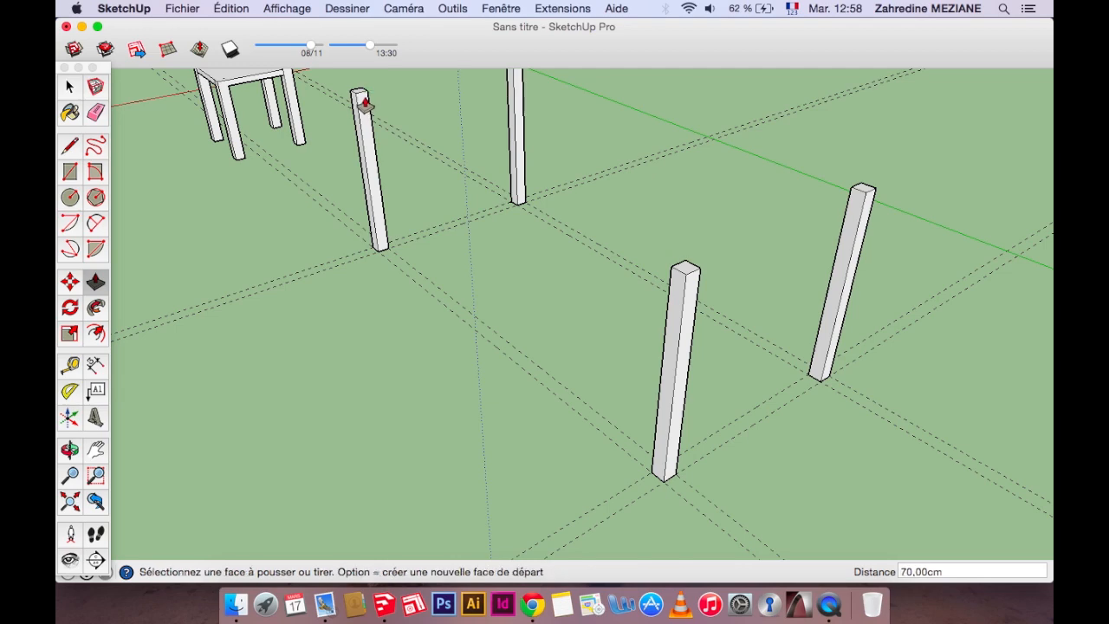
- Draw a 180 × 80 cm rectangle across the leg tops between opposite outer corners
click(70, 449)
drag(218, 382, 439, 414)
scroll(453, 265, up, 3)
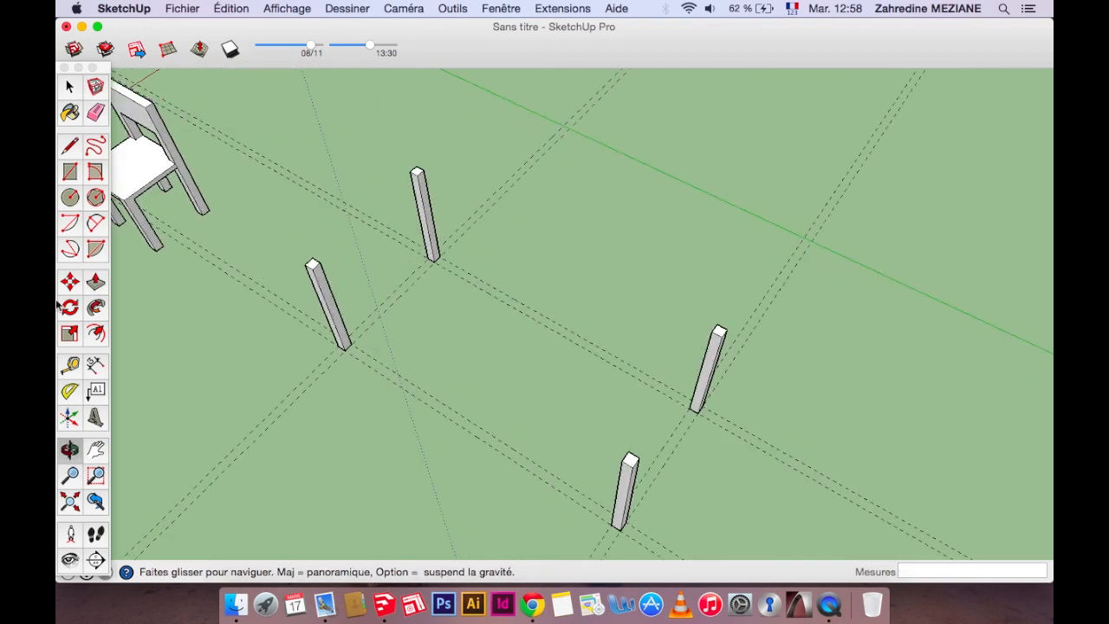
click(69, 172)
click(312, 260)
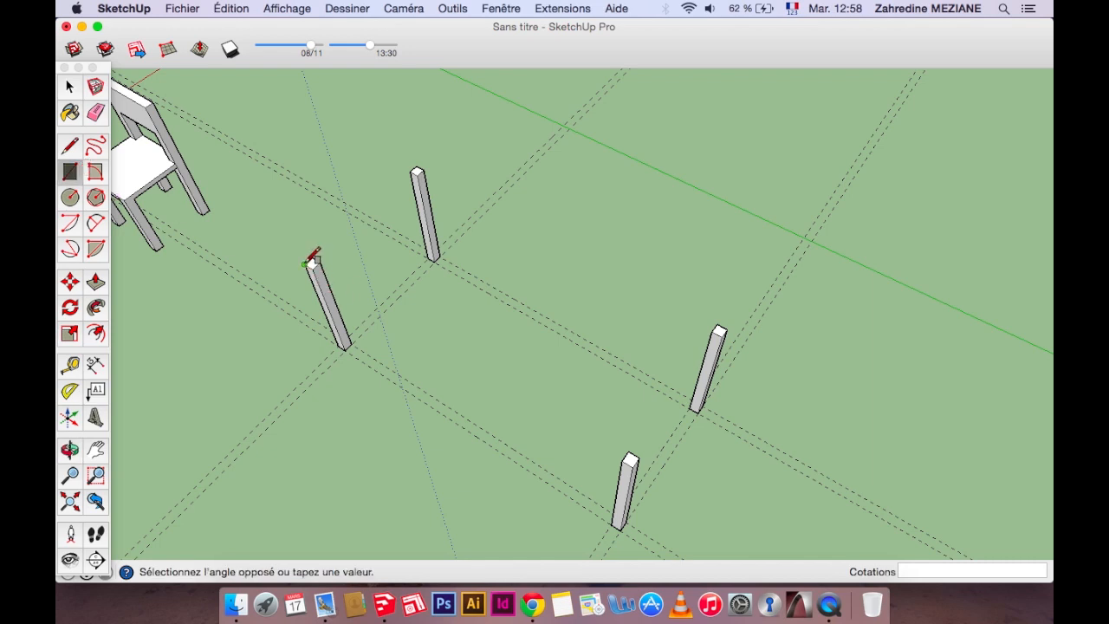
click(733, 326)
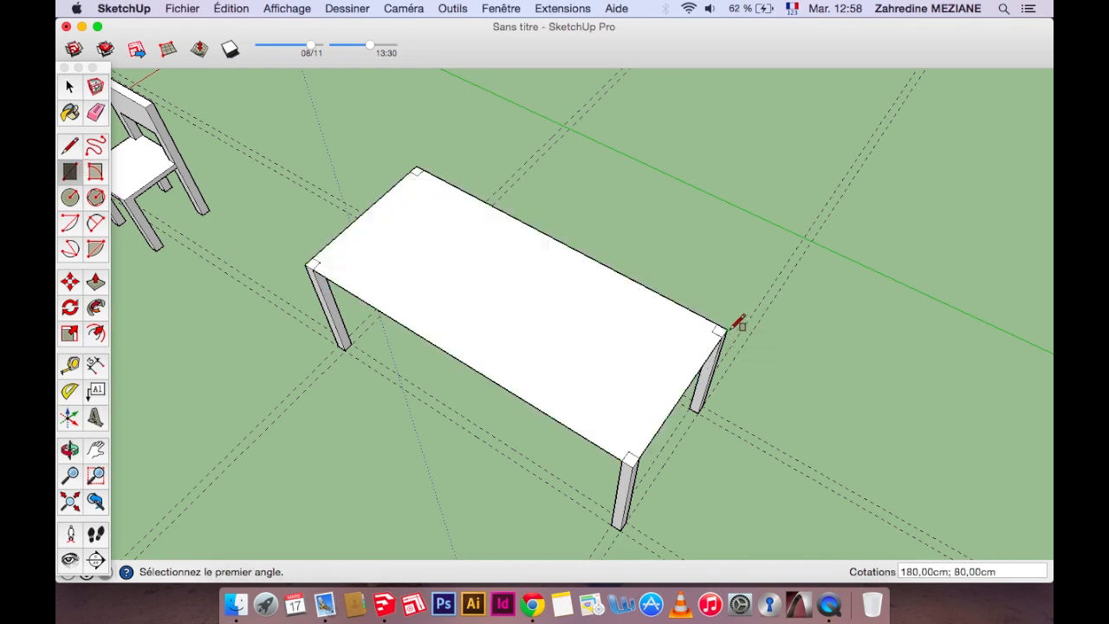
- Push/Pull the main tabletop face up 3 cm
click(96, 282)
click(502, 302)
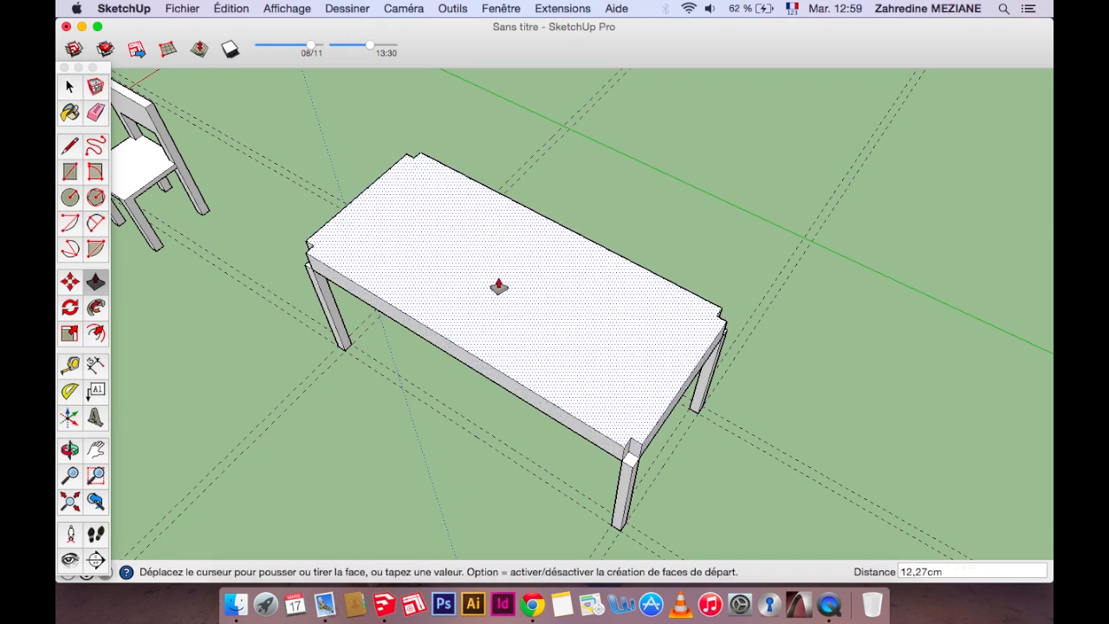
key(Return)
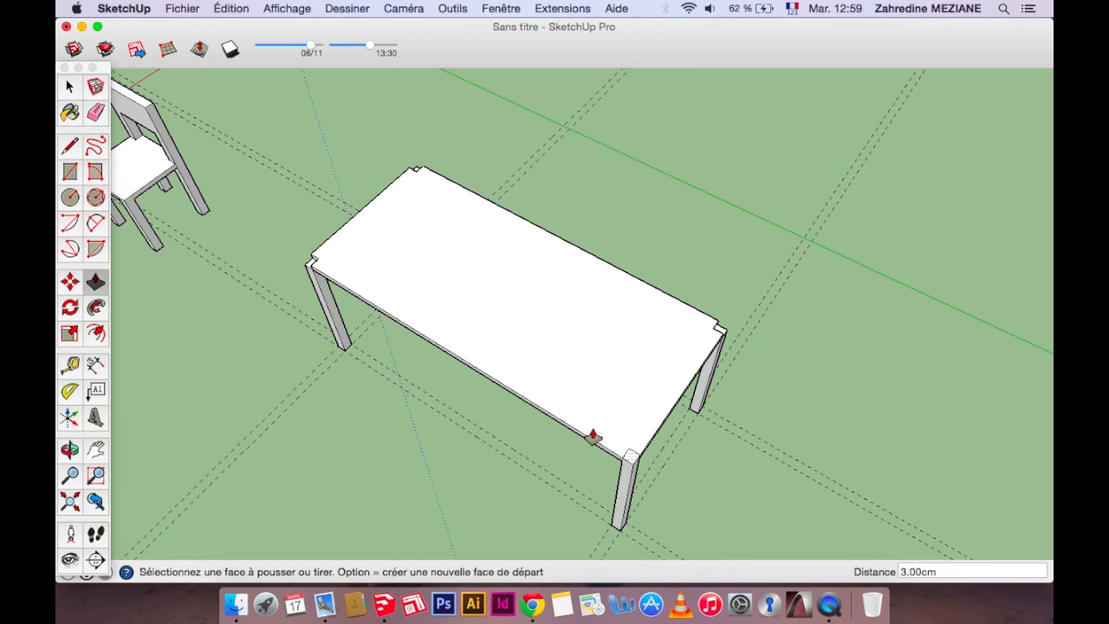
- Push/Pull the remaining recessed leg-corner faces up 3 cm, flush with the tabletop surface
click(317, 270)
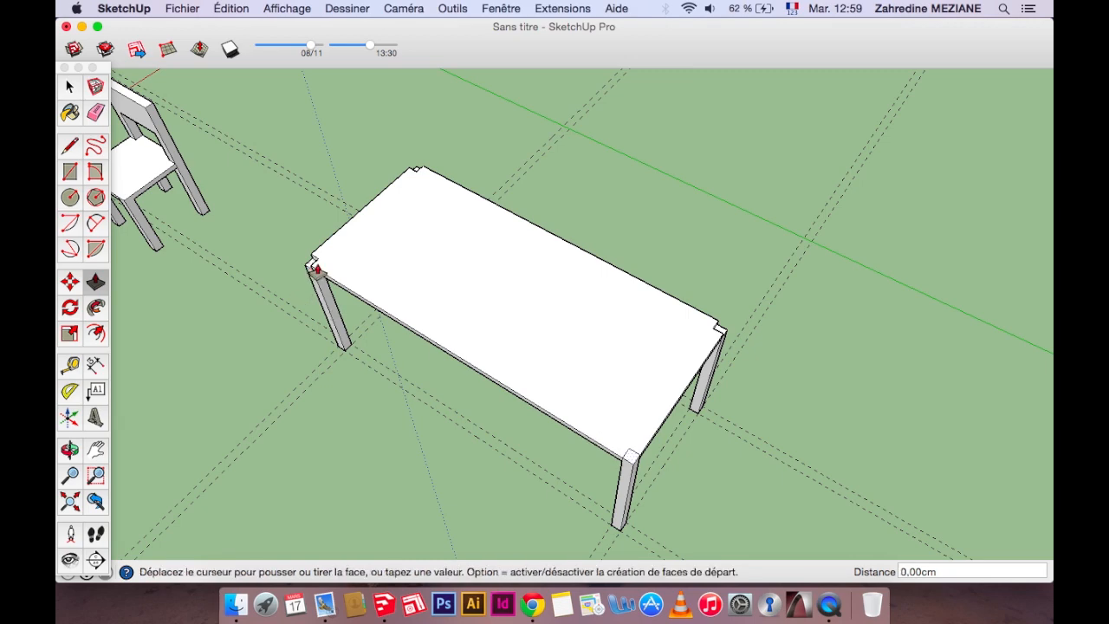
click(375, 256)
click(71, 449)
drag(614, 286, 369, 355)
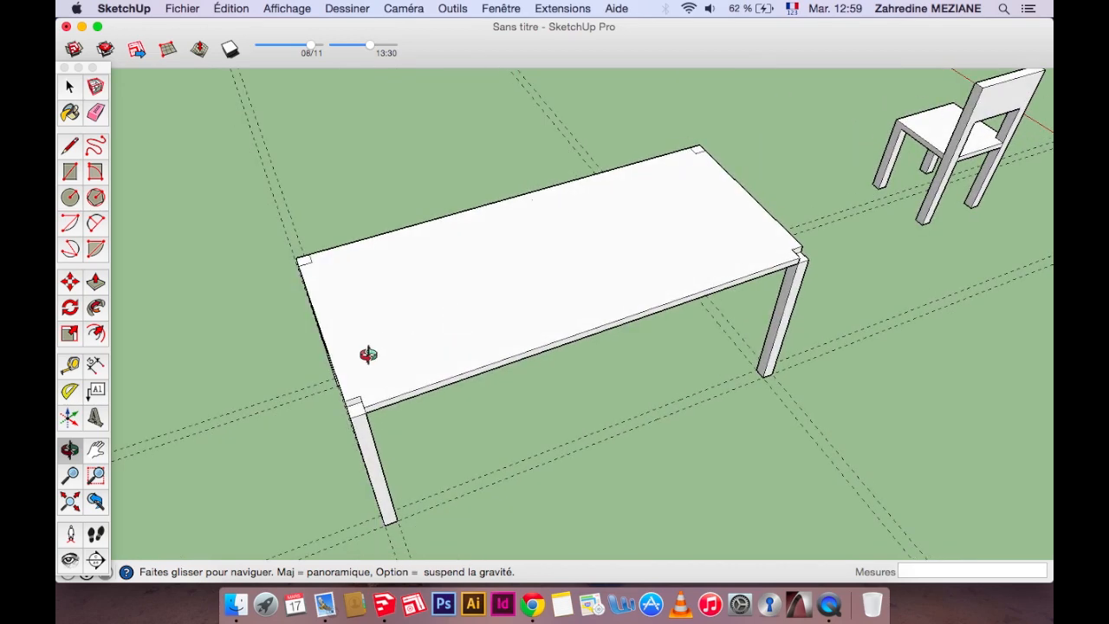
scroll(369, 354, up, 3)
click(95, 282)
click(347, 443)
click(409, 387)
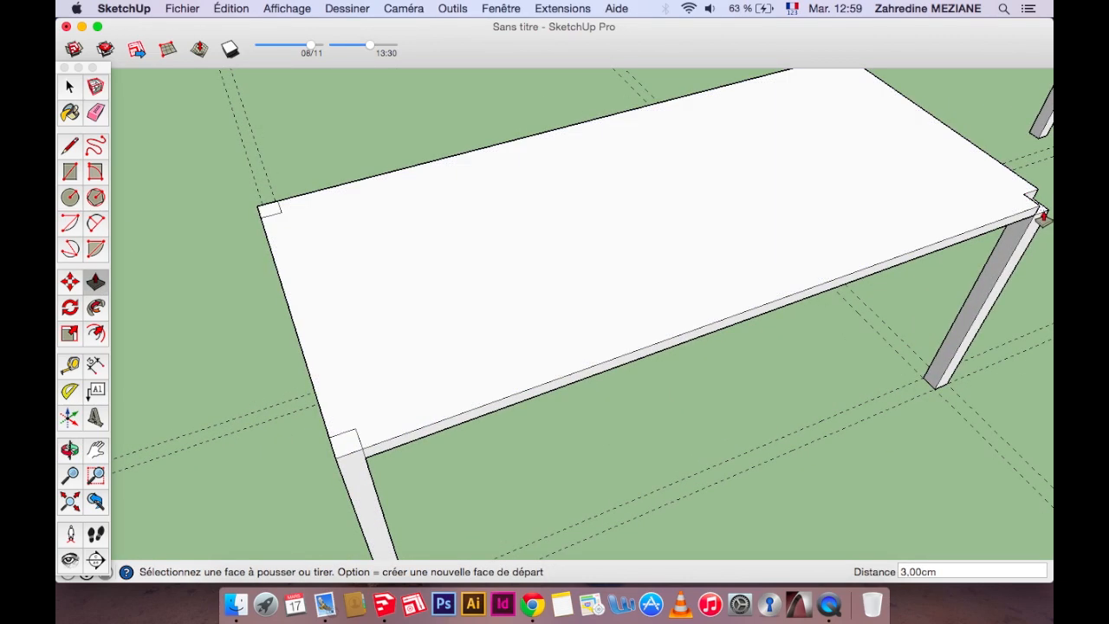
click(1033, 199)
click(940, 184)
scroll(364, 285, down, 5)
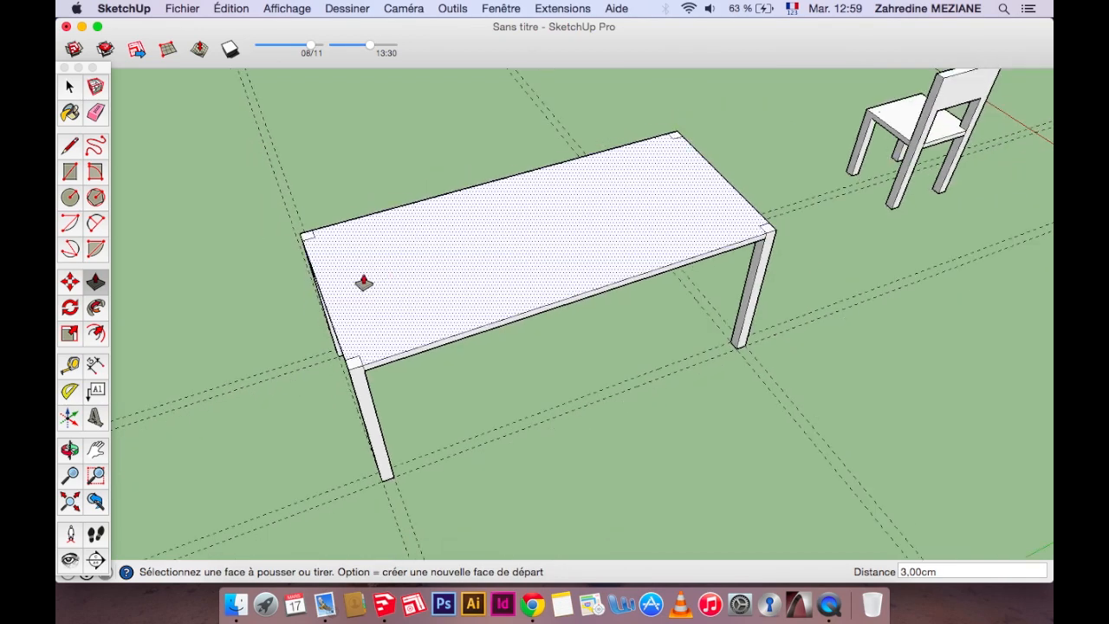
scroll(476, 174, up, 3)
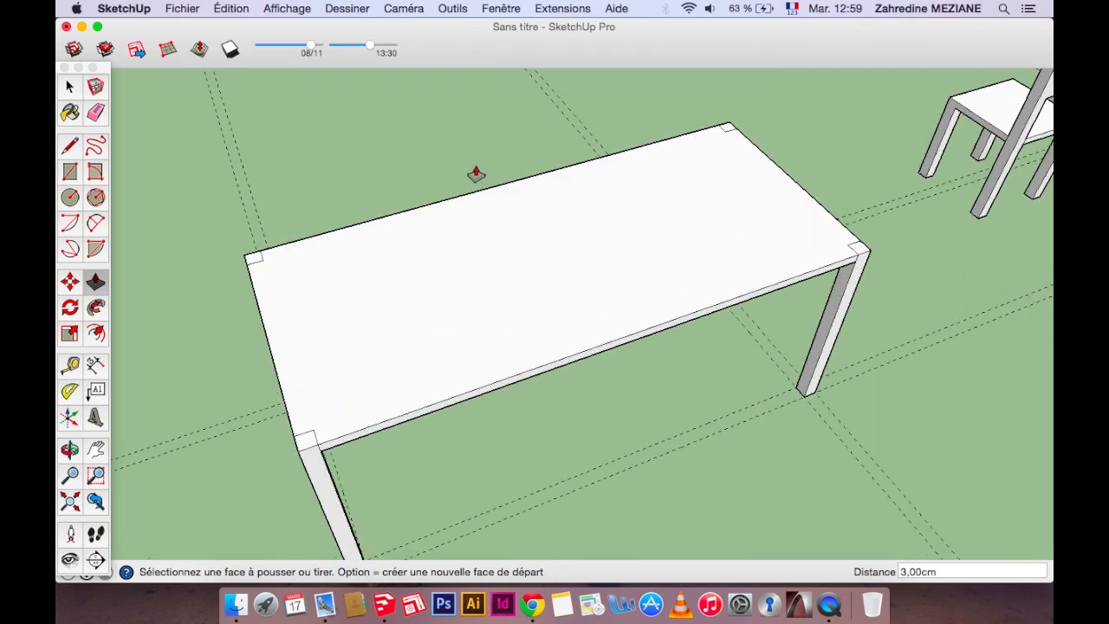
- Erase the leg-corner square edges remaining at the four corners of the tabletop
click(96, 111)
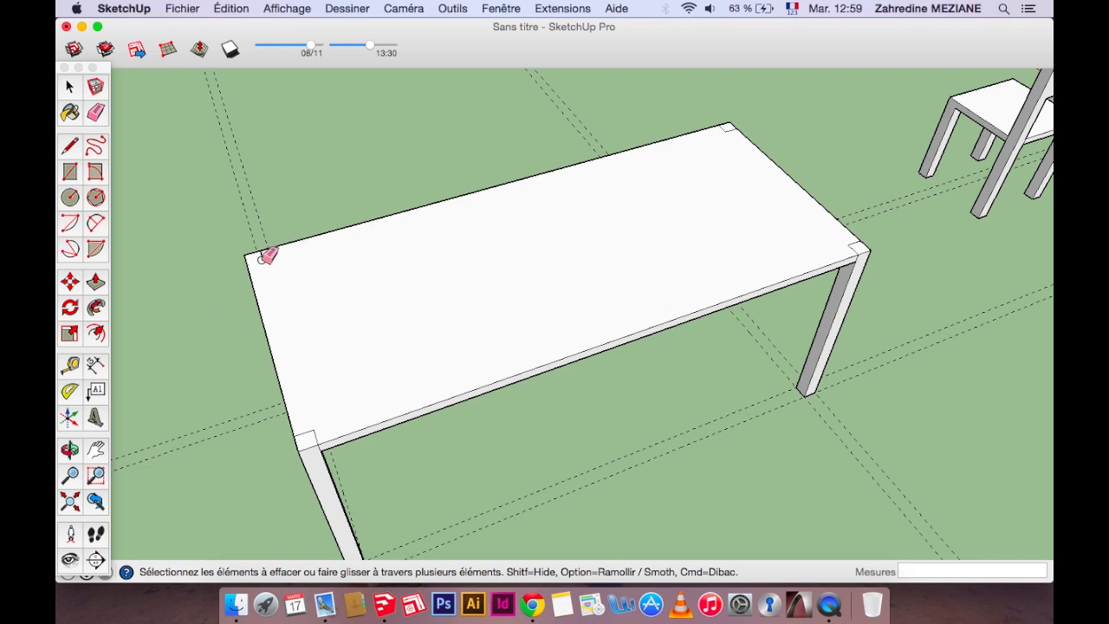
click(729, 127)
drag(845, 245, 851, 246)
click(312, 436)
- Delete all the construction guides from the model
click(69, 449)
drag(391, 324, 653, 330)
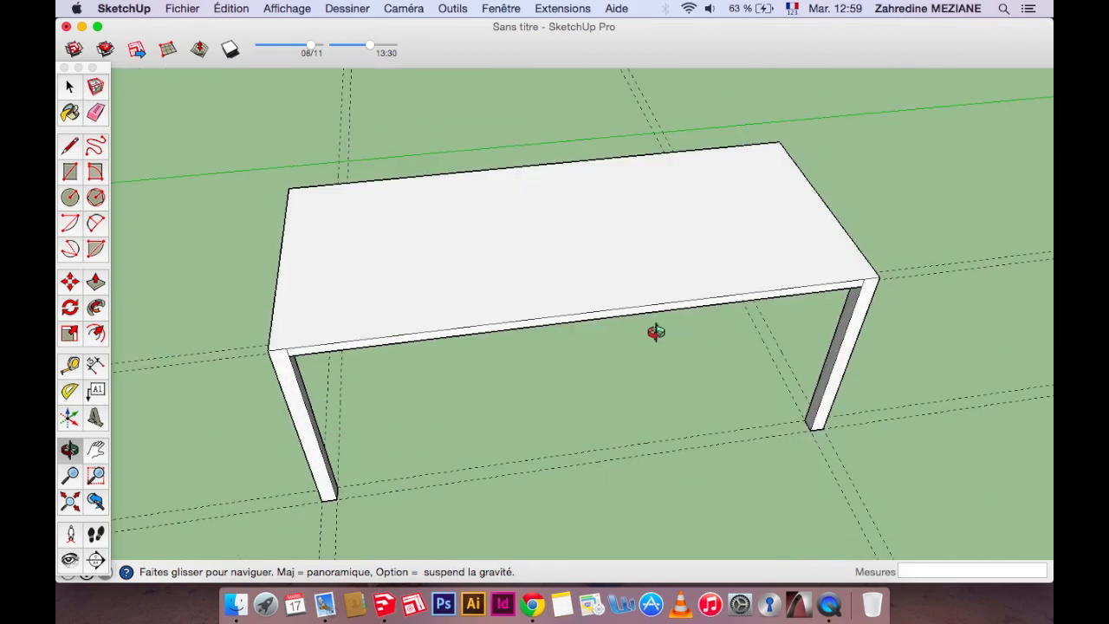
click(231, 8)
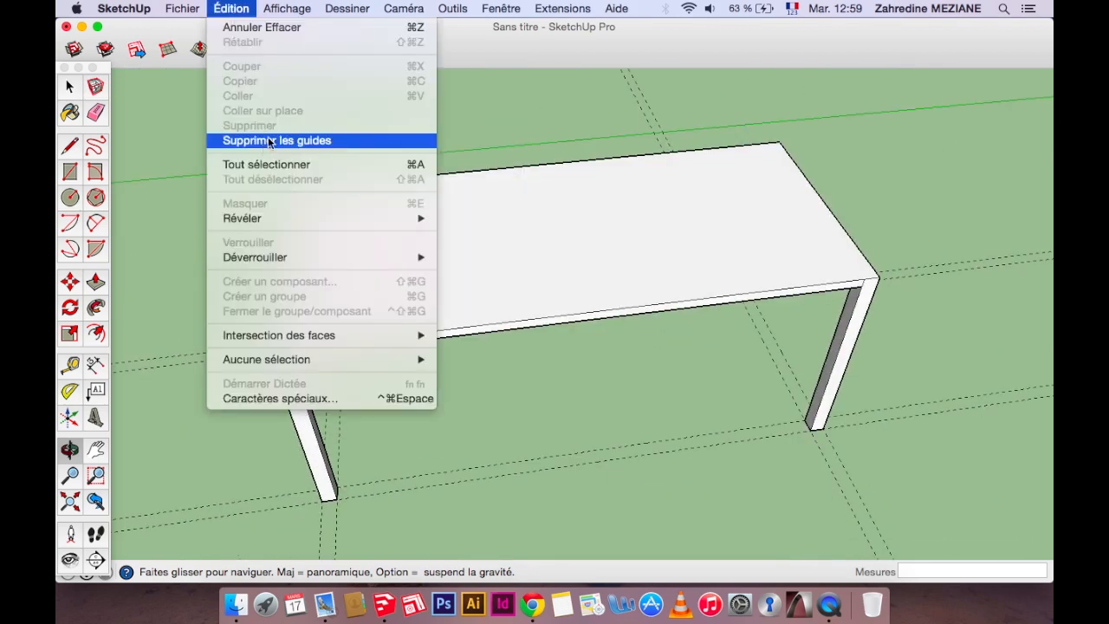
click(271, 142)
- Select the entire table with its legs and make it a group
drag(545, 253, 499, 274)
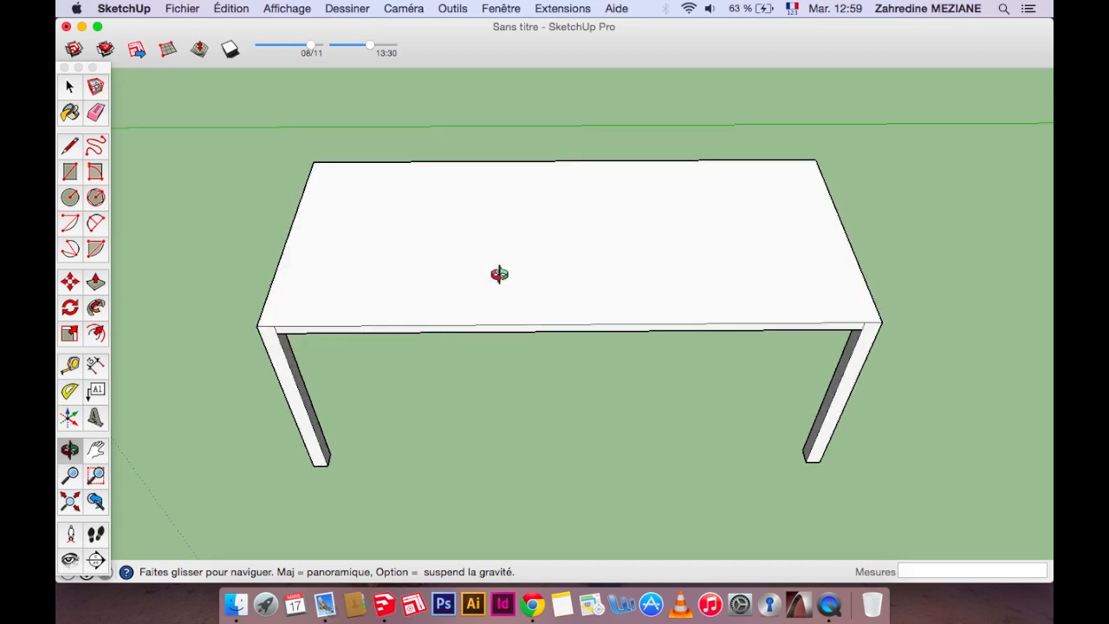
scroll(499, 274, down, 4)
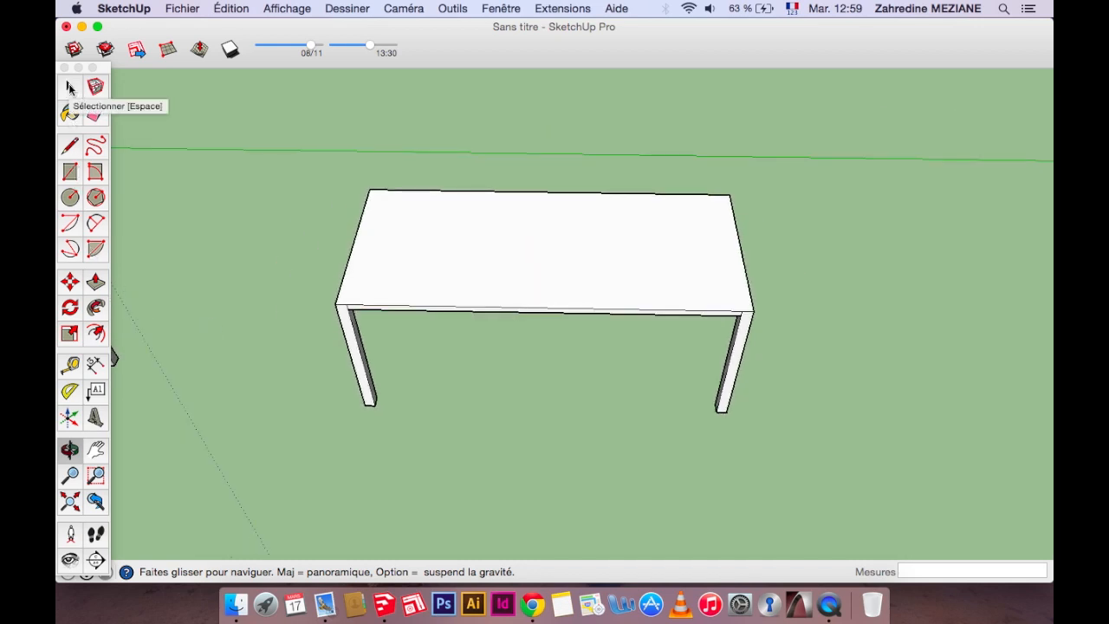
click(71, 88)
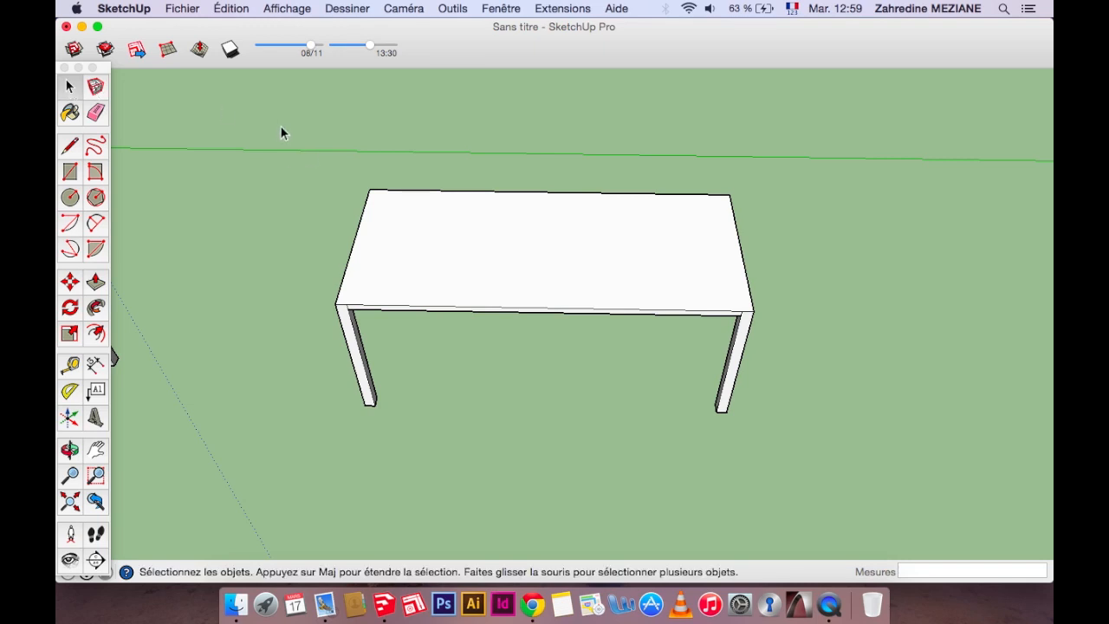
drag(287, 138, 819, 452)
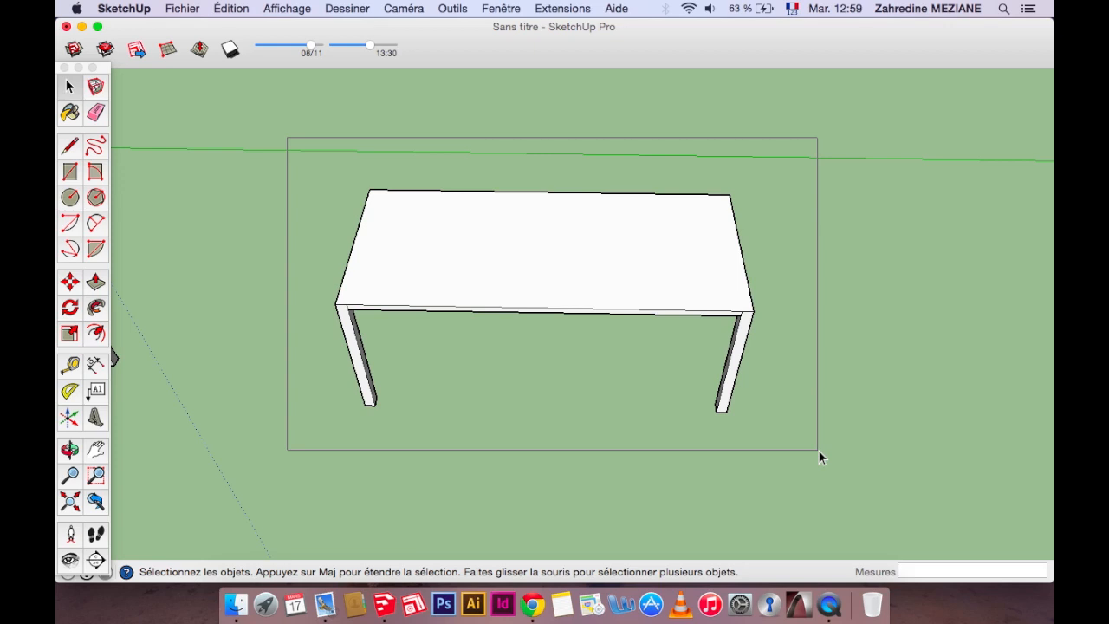
drag(818, 450, 817, 450)
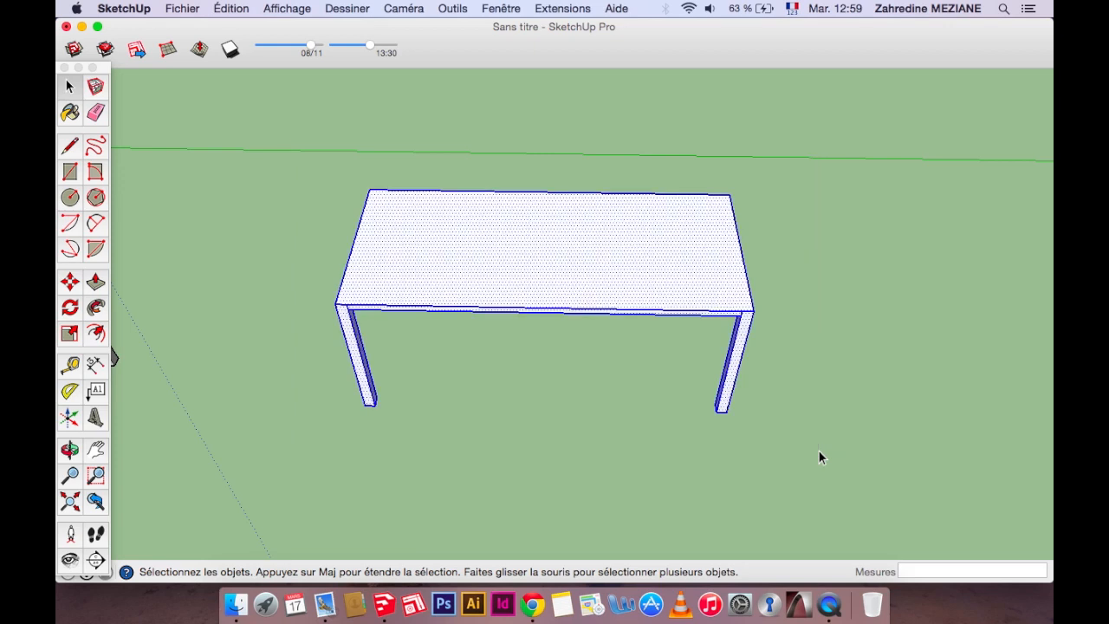
right_click(573, 257)
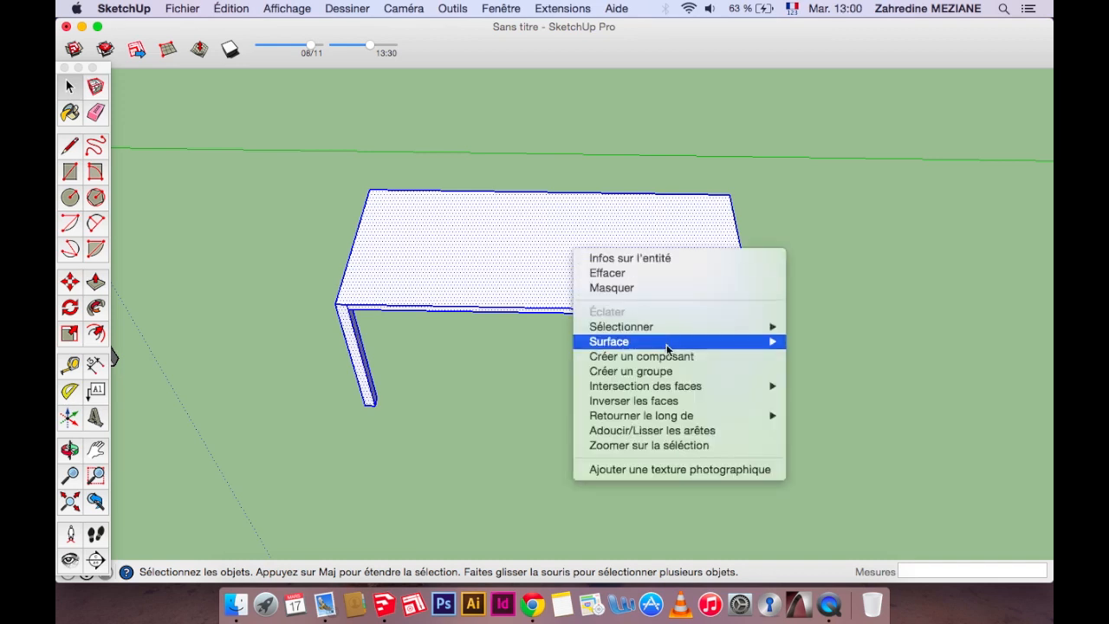
click(673, 372)
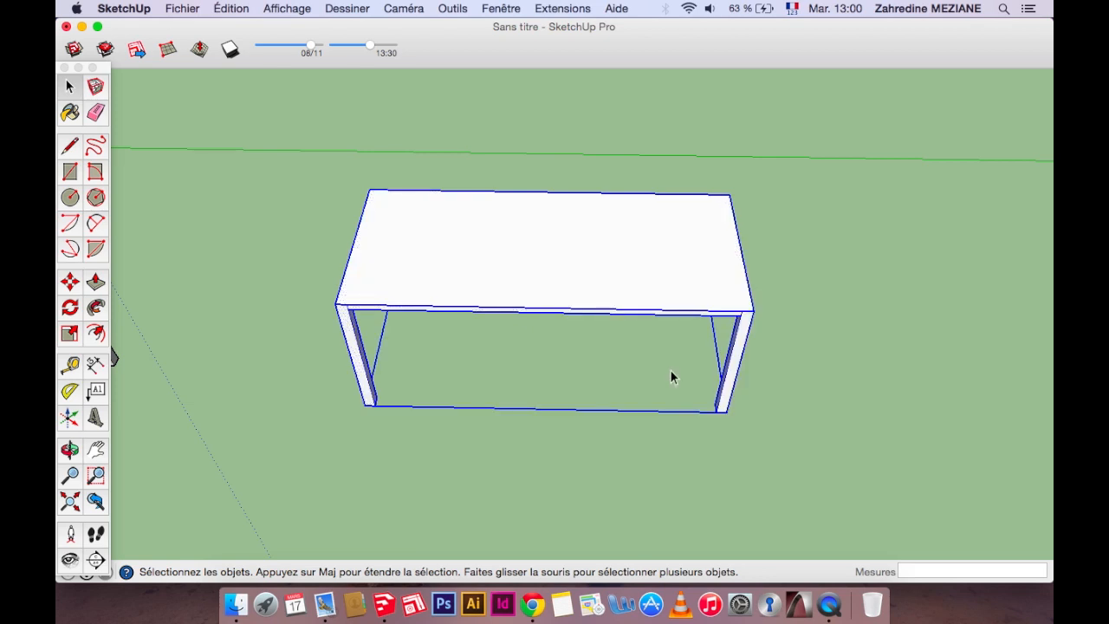
- Select the chair and the table in turn to check that each is a single group
scroll(397, 276, down, 4)
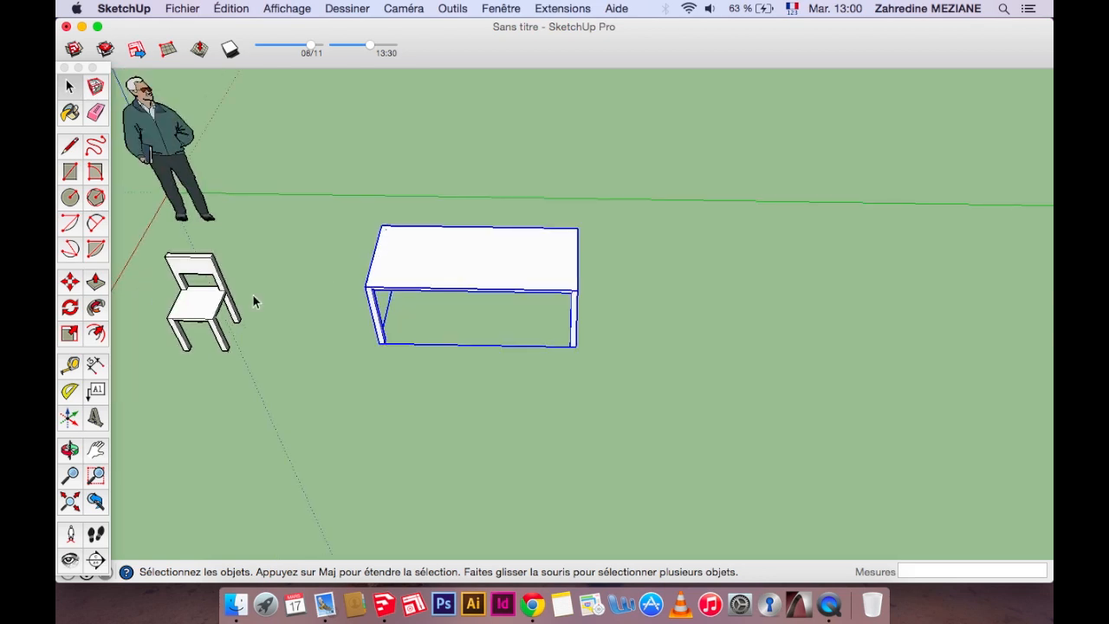
click(206, 310)
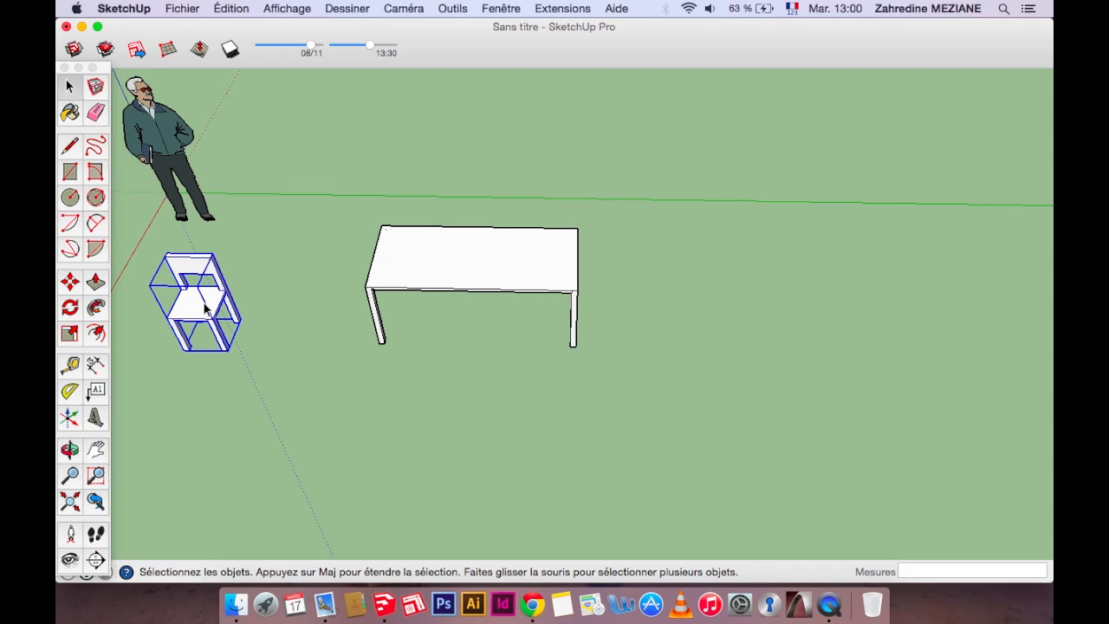
click(504, 261)
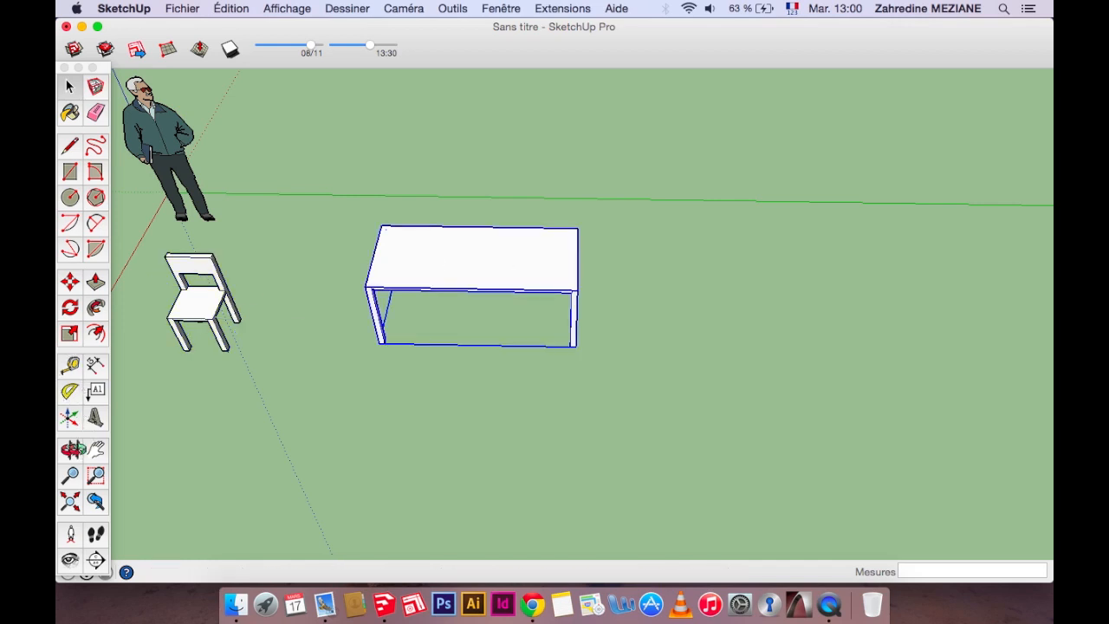
- Move the chair about 111 cm along the red axis and about 180 cm along the green axis, beside the table's far long edge
click(69, 449)
drag(286, 327, 303, 502)
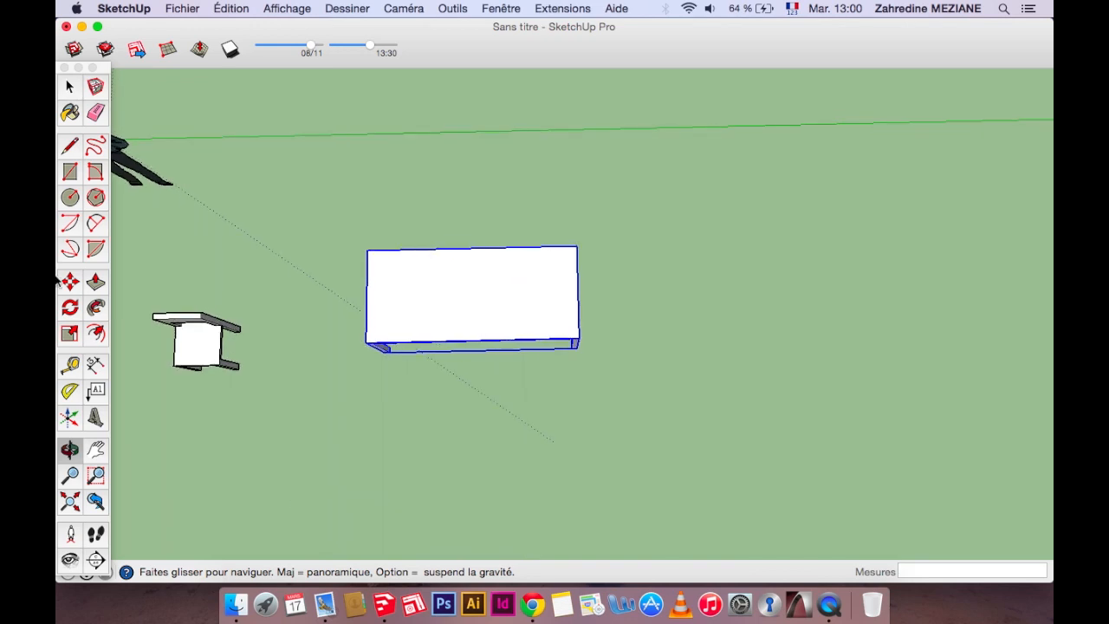
click(70, 281)
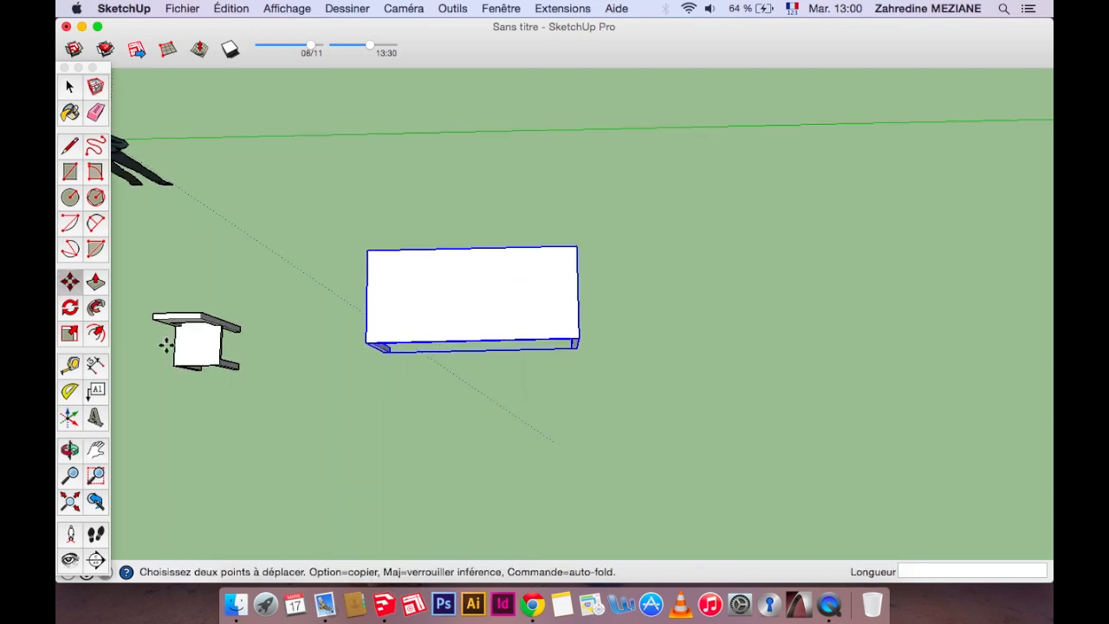
click(216, 362)
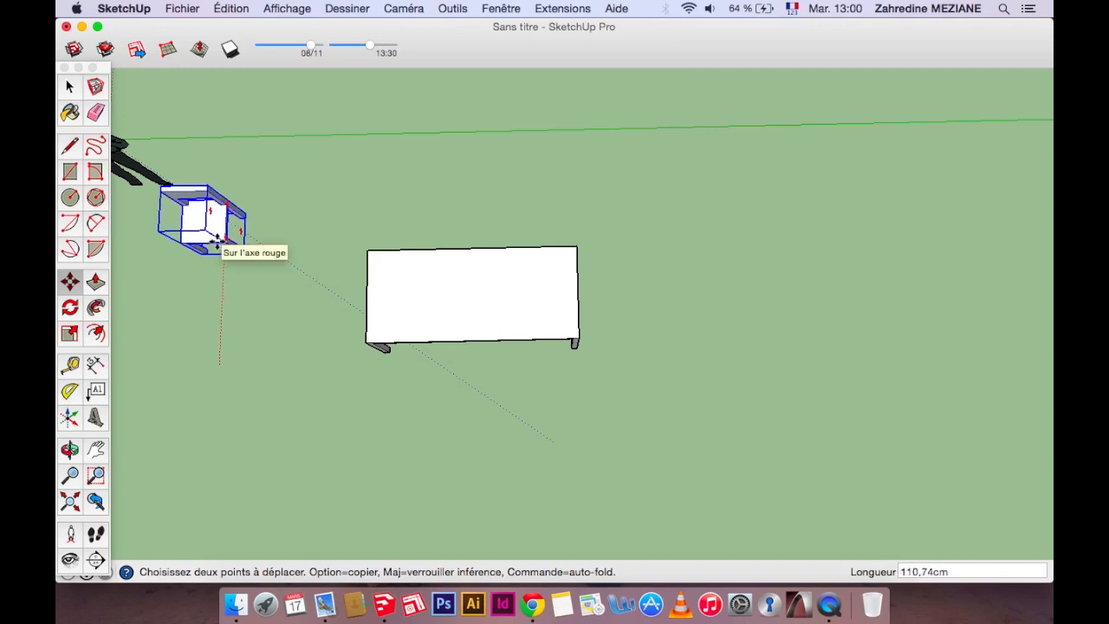
click(217, 244)
click(222, 241)
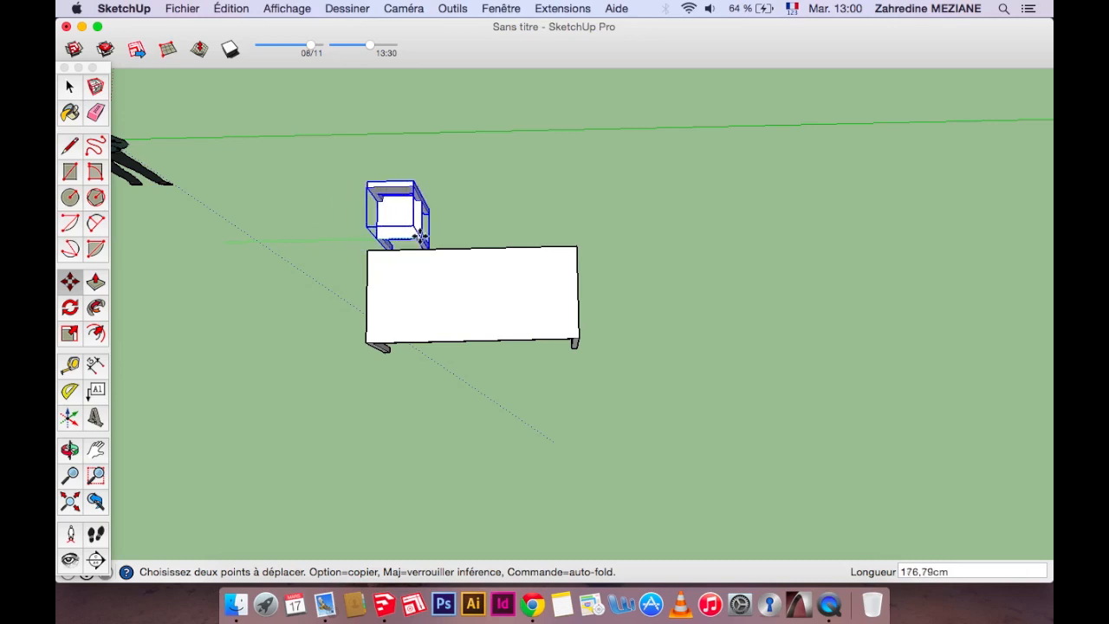
click(425, 239)
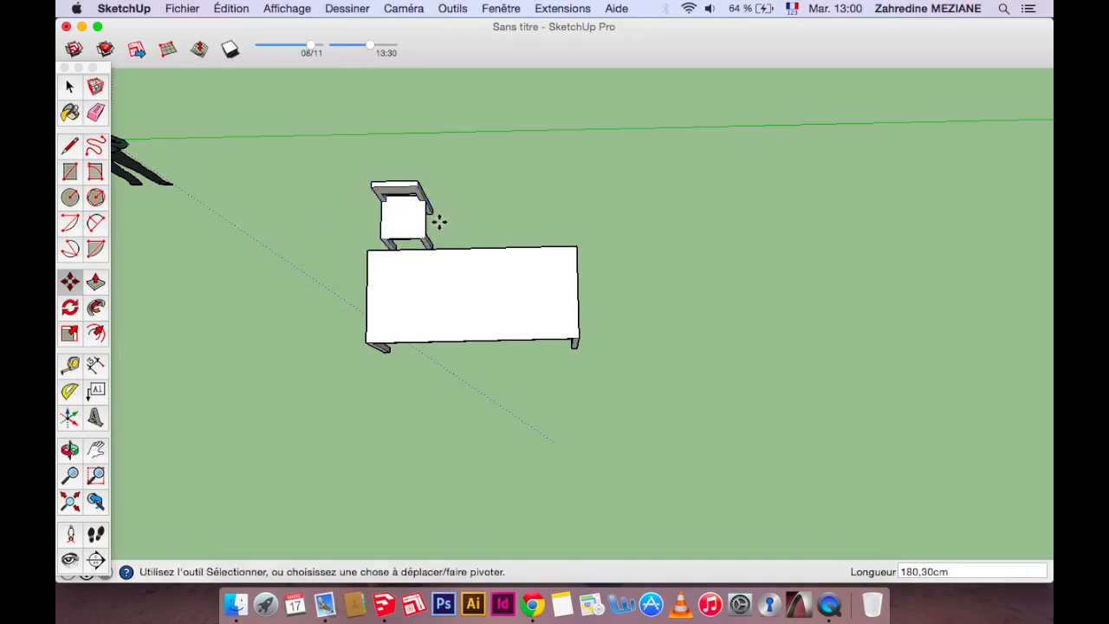
- Copy the chair twice along the green axis beside the table, offsetting the copies by about 54 cm and 56 cm
scroll(437, 220, up, 3)
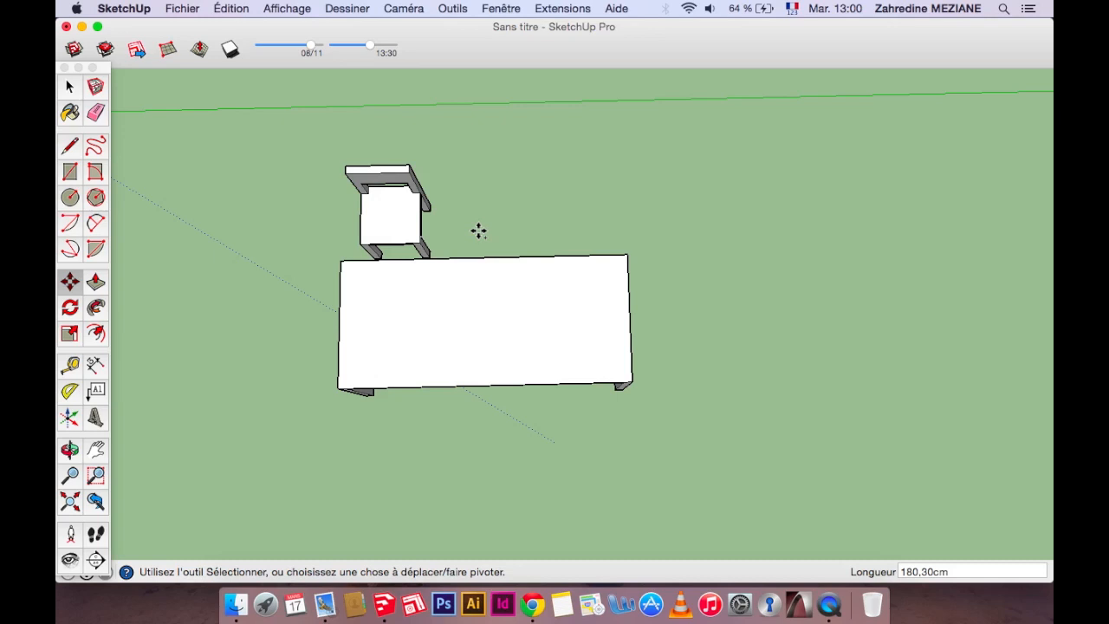
click(420, 238)
key(alt)
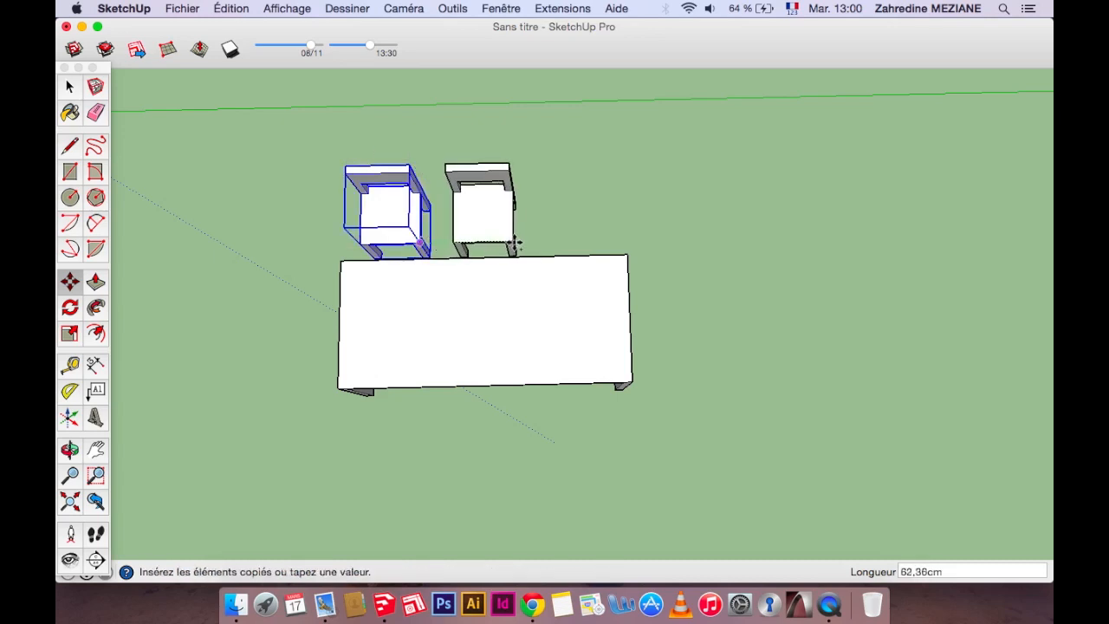
click(503, 248)
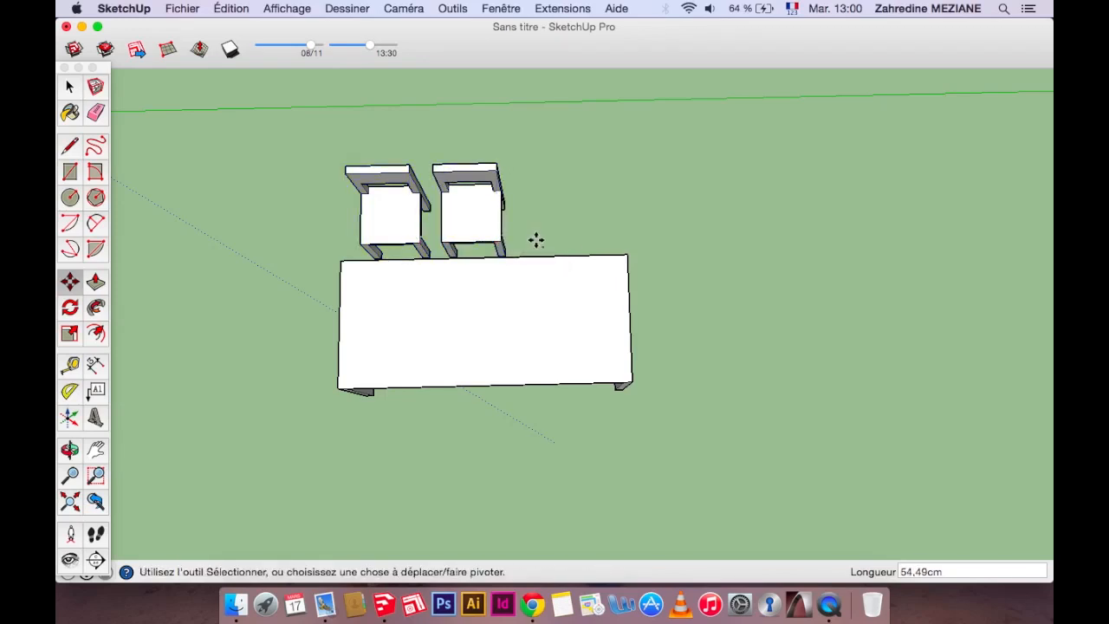
click(501, 246)
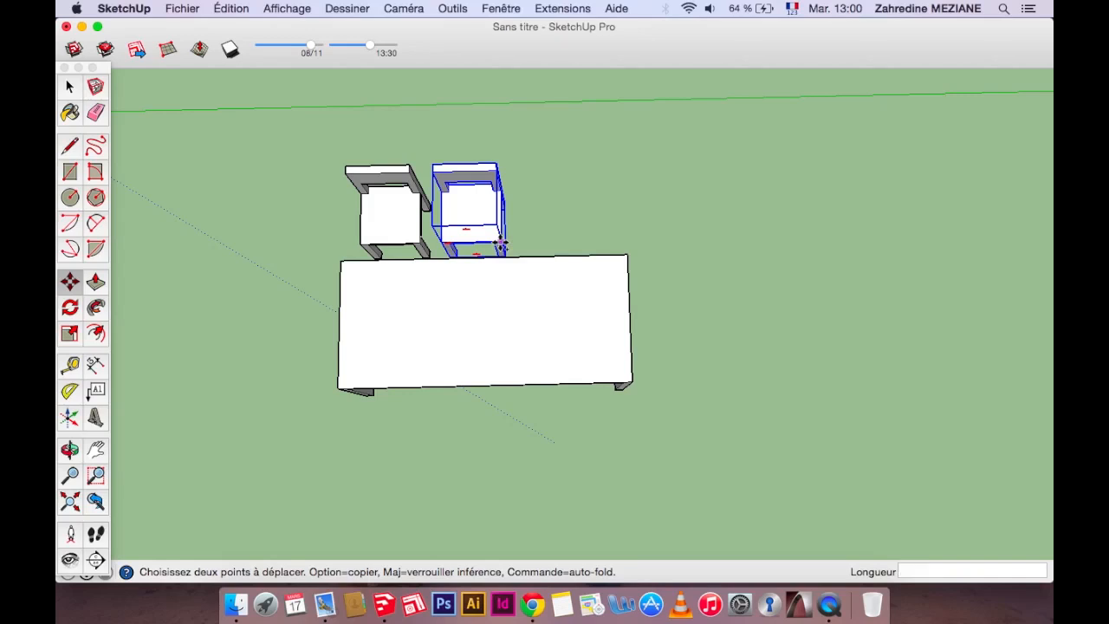
key(alt)
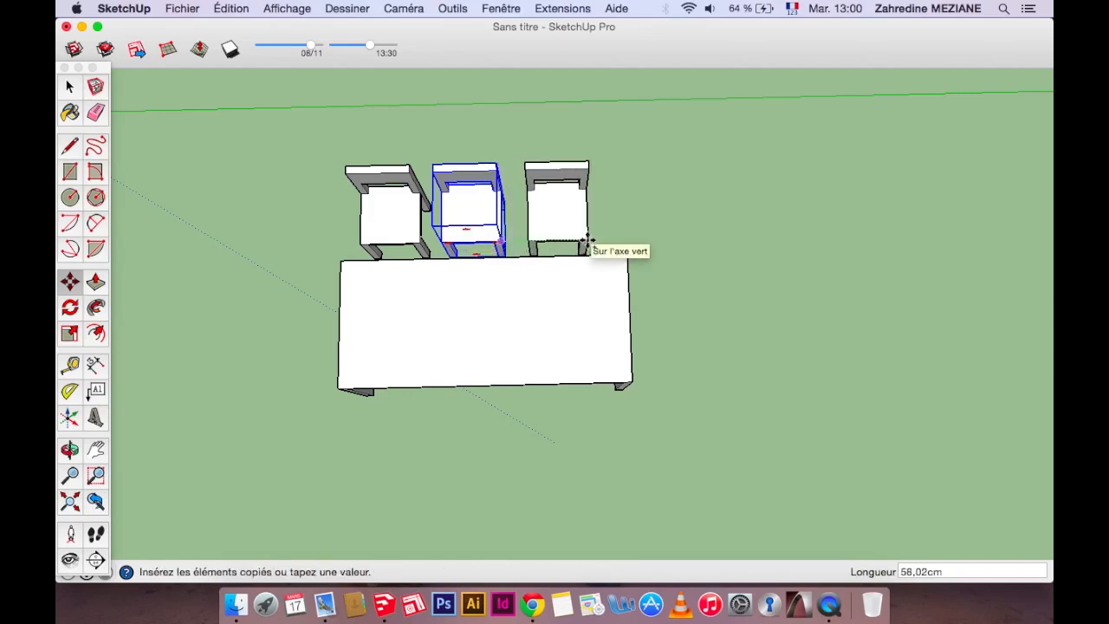
click(586, 240)
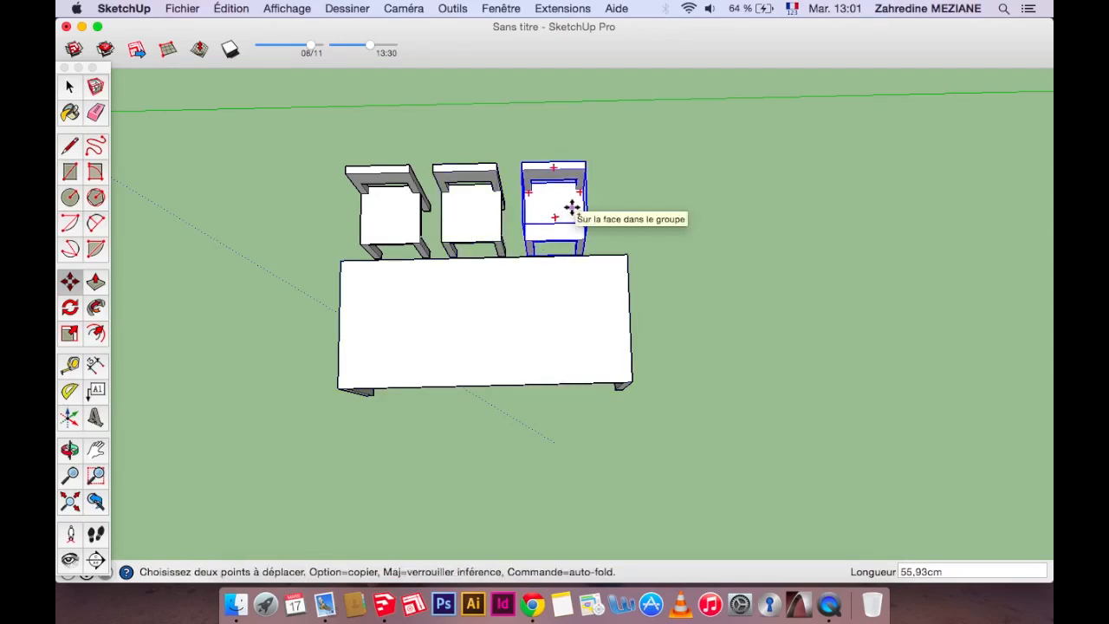
- Copy the third chair about 145 cm across the table along the red axis and rotate the copy half a turn to face the table
alt+click(571, 207)
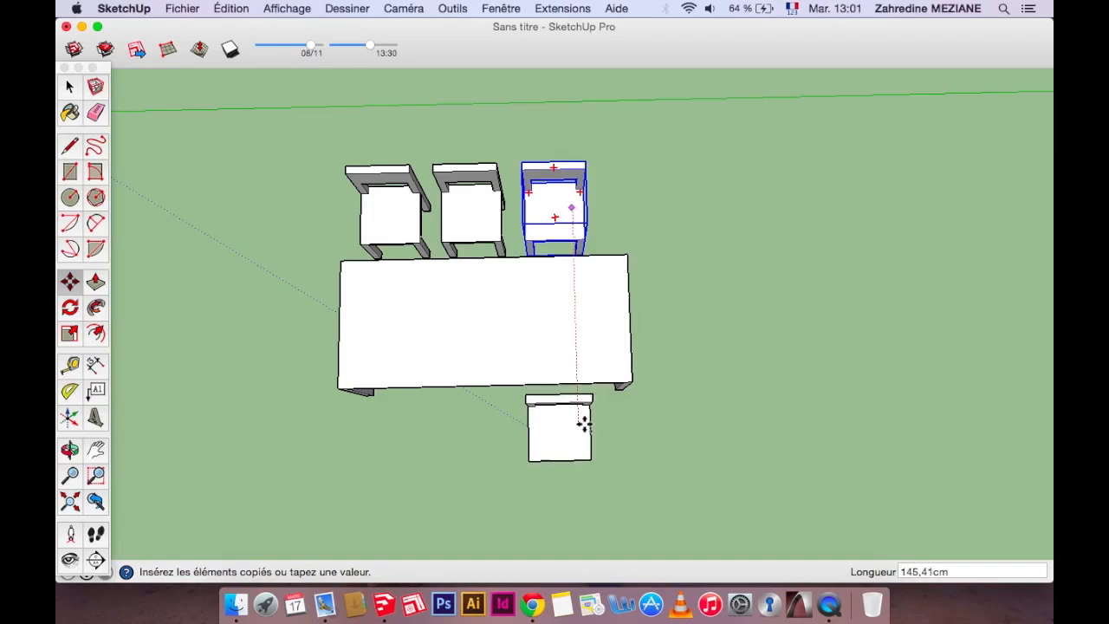
click(585, 422)
key(q)
click(558, 399)
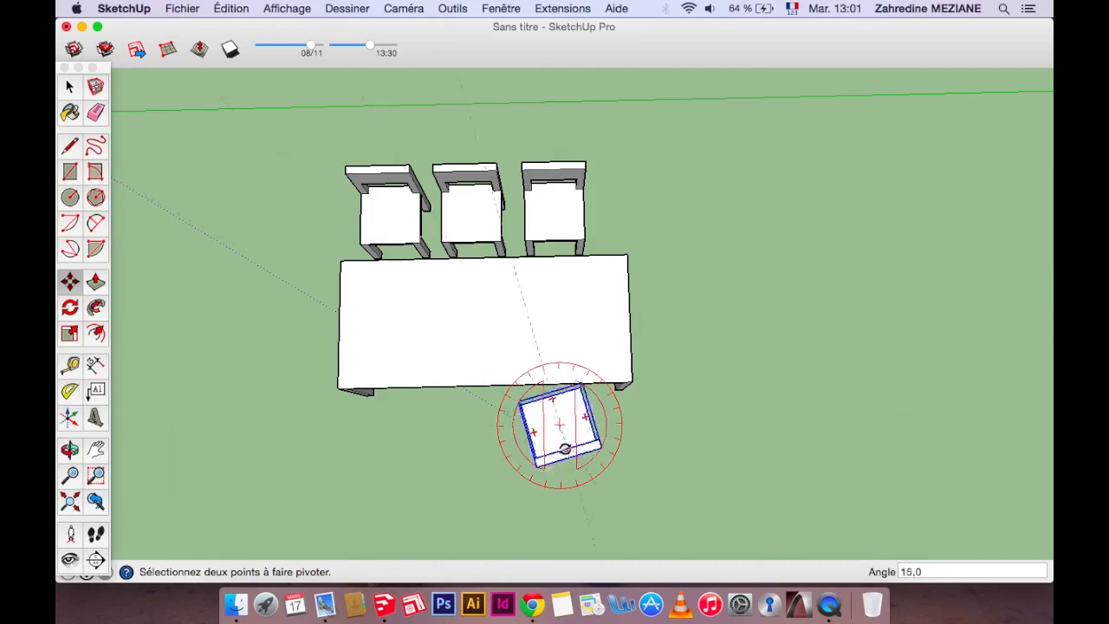
click(560, 447)
- Copy the rotated chair twice along the table's near long edge, offsetting the copies by about 51 cm and 55 cm
key(m)
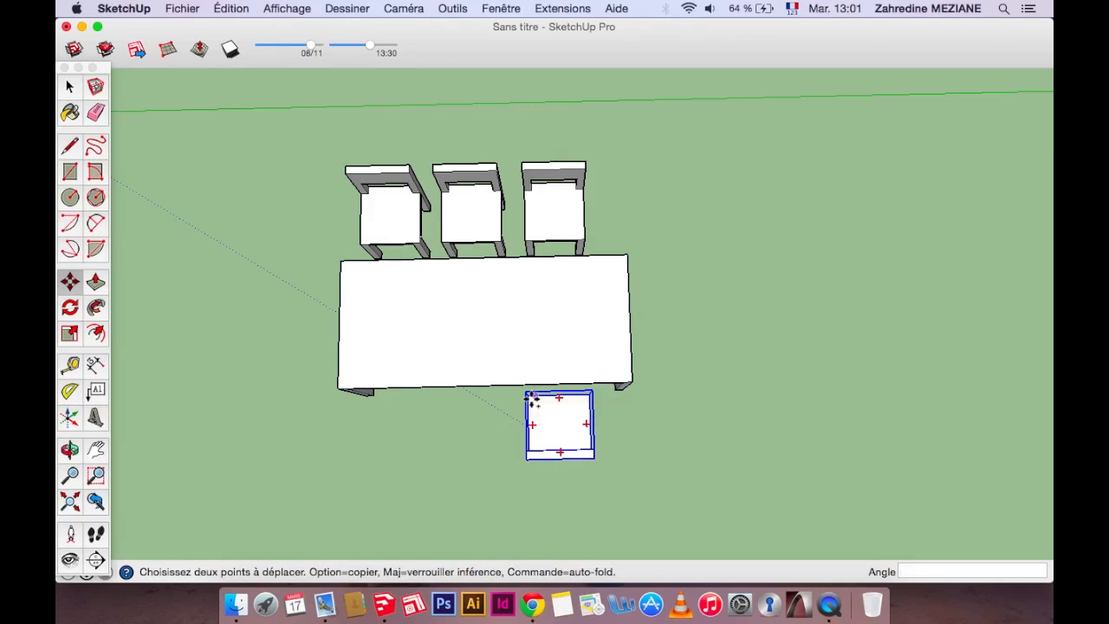
key(alt)
click(533, 400)
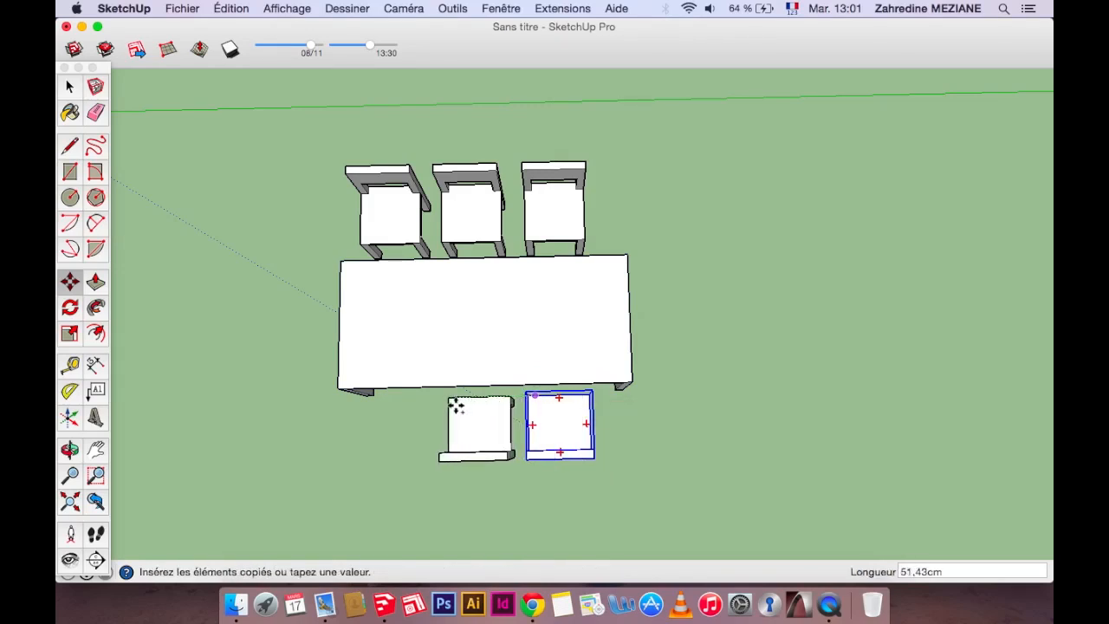
click(456, 406)
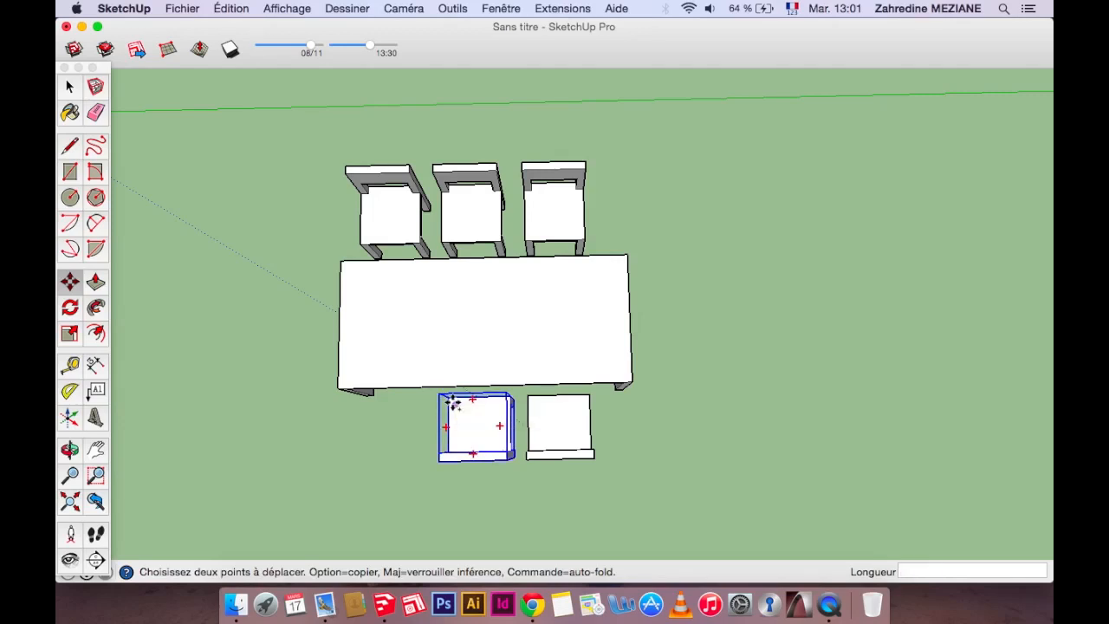
key(alt)
click(452, 406)
click(371, 409)
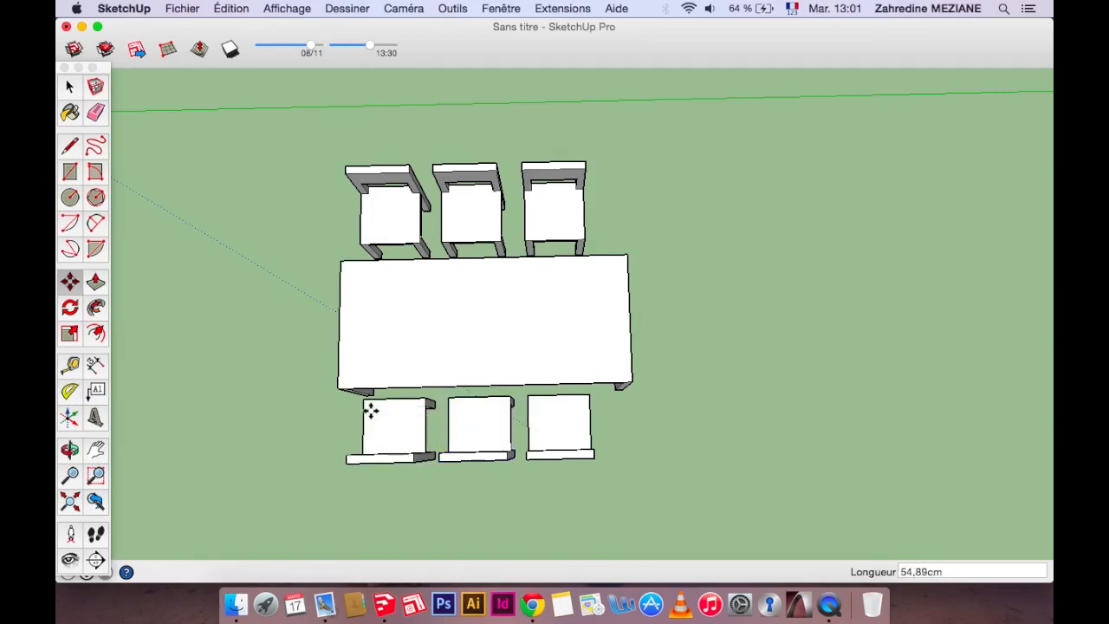
- Lift the end chair beside the nearest table leg about 109 cm, and snap its front leg's bottom corner onto that table leg's bottom corner
click(69, 449)
drag(291, 459, 493, 207)
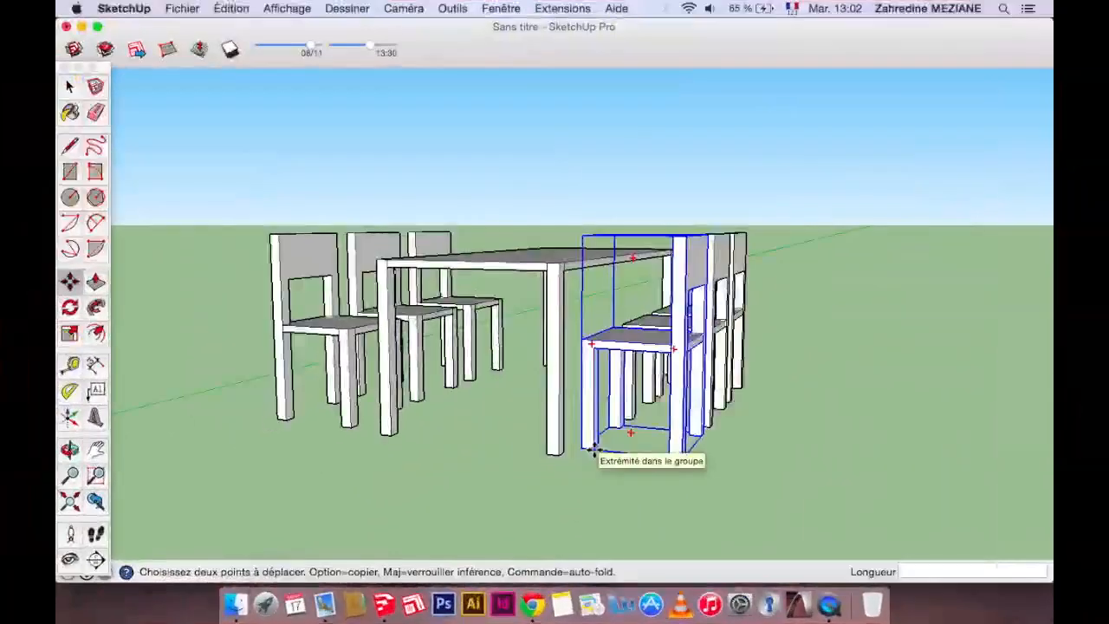
click(593, 449)
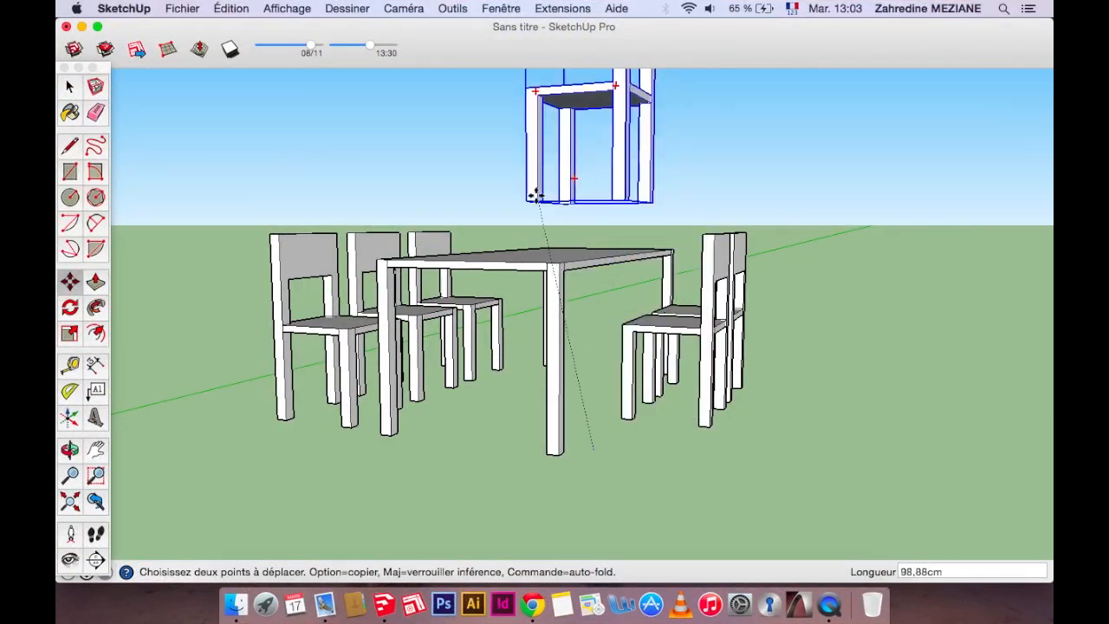
click(531, 175)
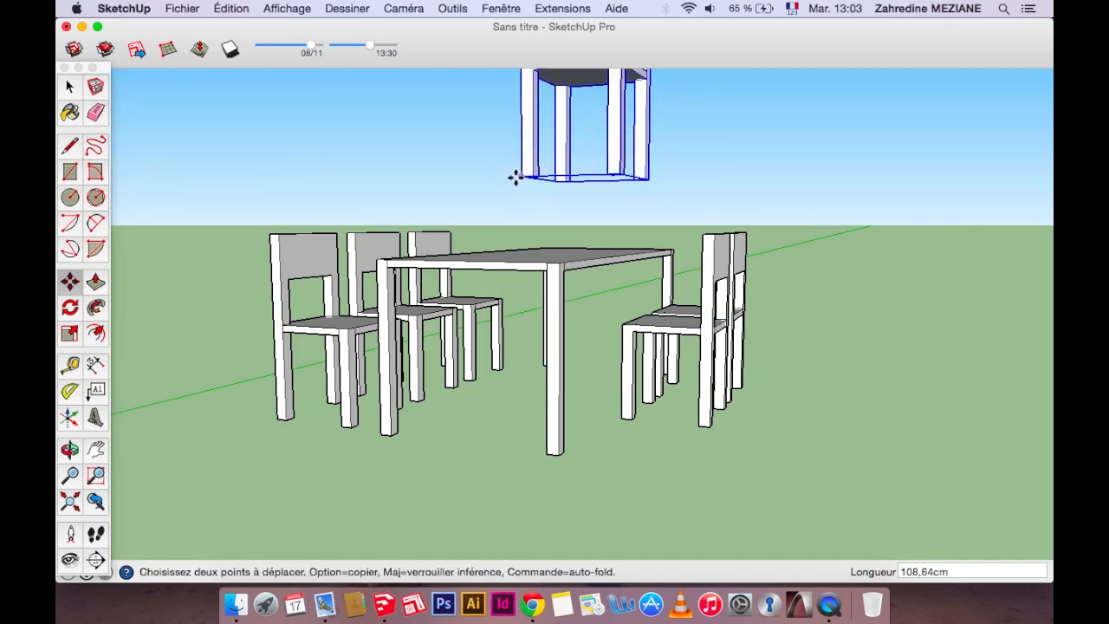
click(521, 177)
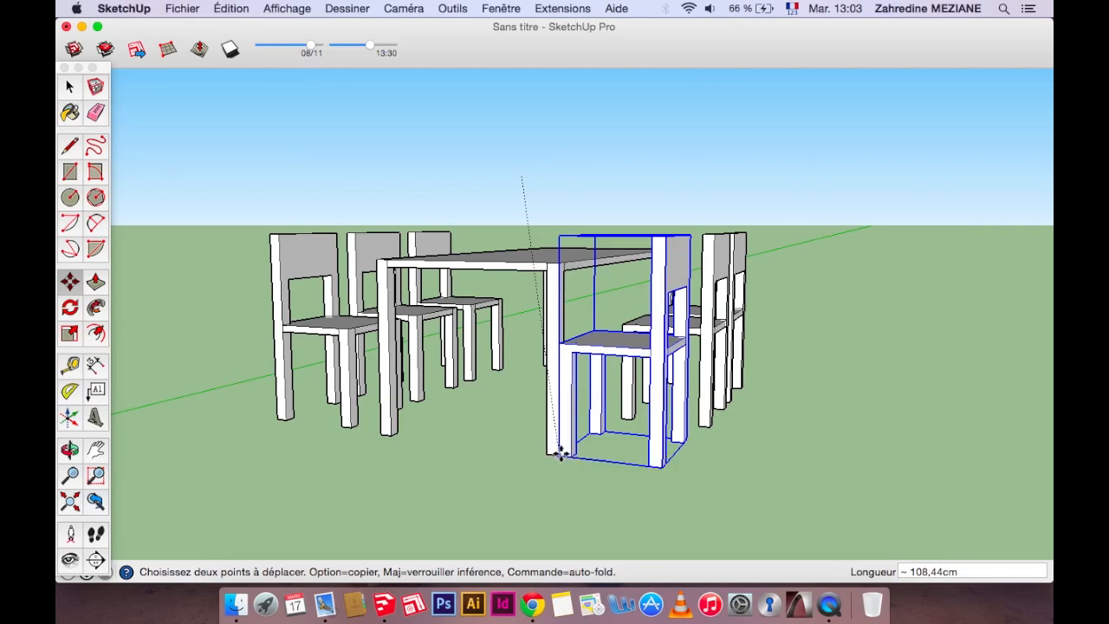
click(558, 453)
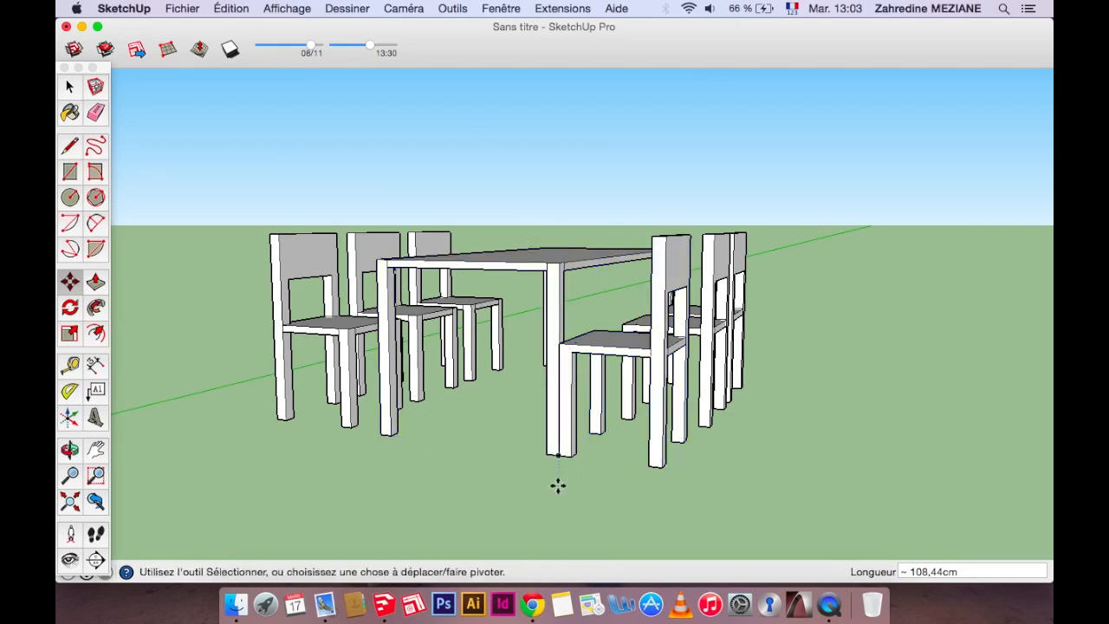
- Slide the end chair of the near row along the table edge toward its neighbour, and pull it about 5 cm away from the table
click(69, 451)
drag(601, 377, 409, 611)
drag(546, 372, 363, 561)
drag(193, 304, 298, 319)
click(70, 281)
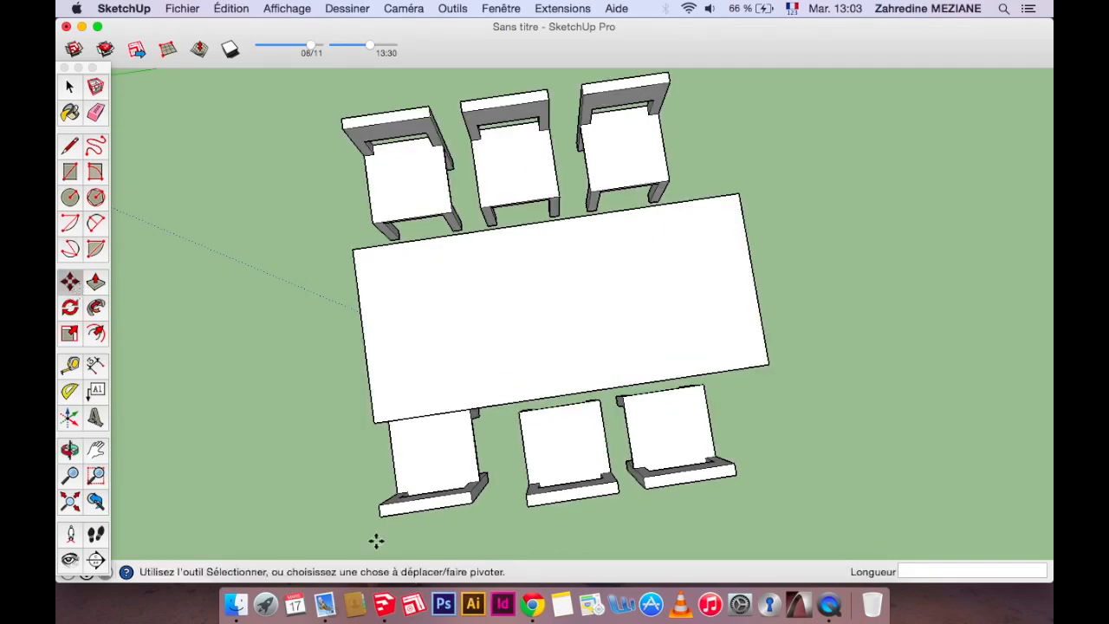
click(425, 465)
click(451, 468)
click(448, 448)
click(452, 470)
key(super+z)
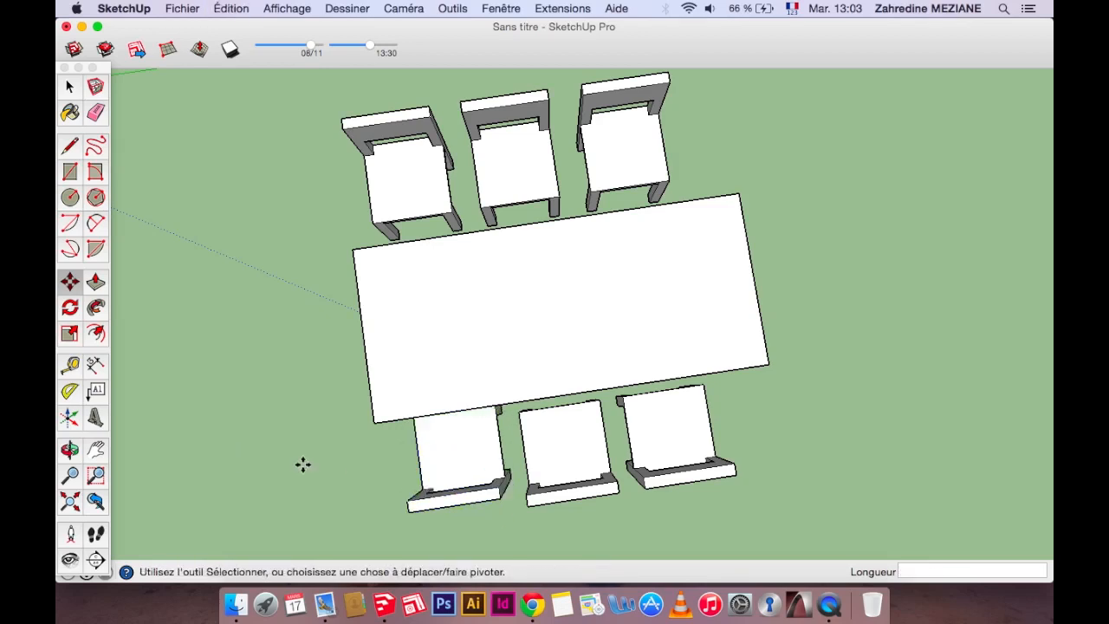
click(460, 439)
click(461, 450)
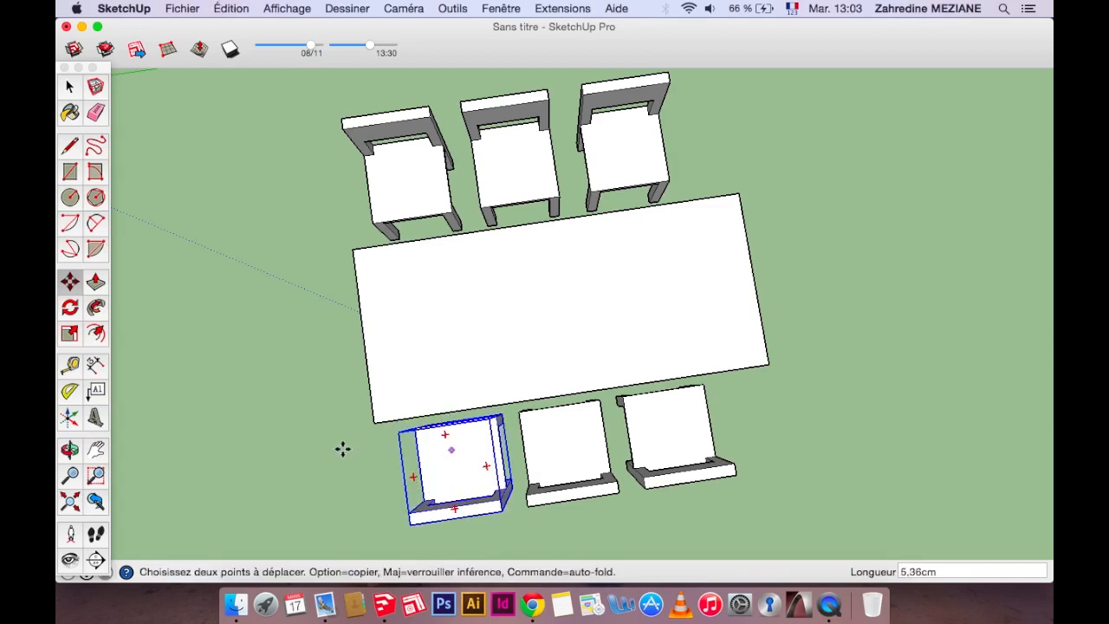
- Create two crossing guides beside the table, one parallel to the red axis and one parallel to the green axis at about 217 cm
click(71, 451)
drag(459, 332, 508, 154)
scroll(508, 154, down, 3)
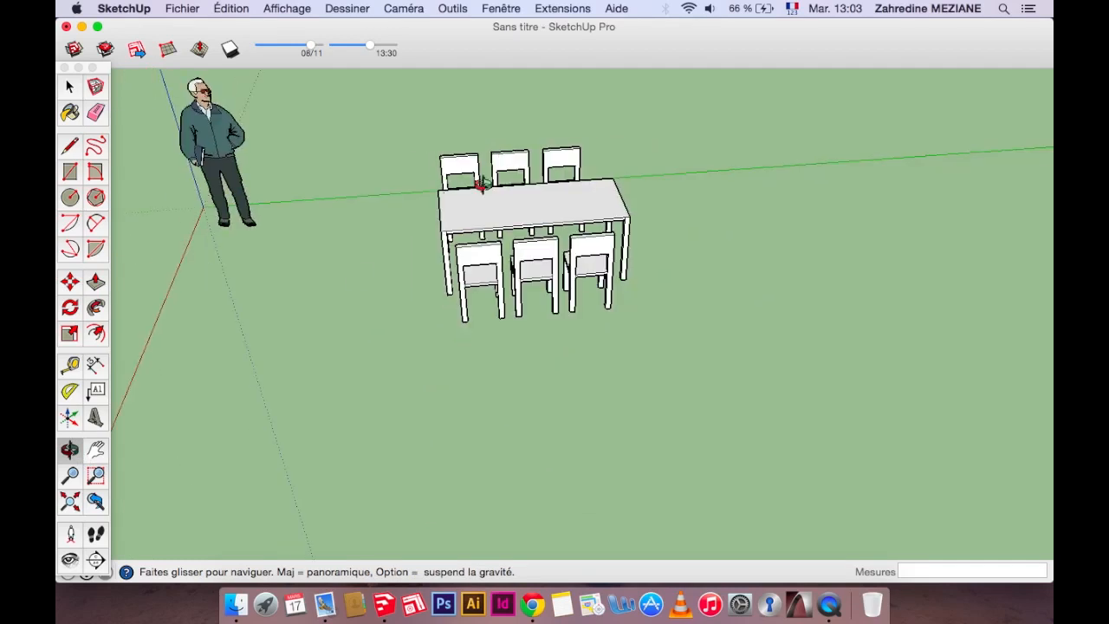
drag(356, 278, 325, 272)
click(71, 365)
click(152, 321)
click(283, 320)
click(367, 188)
click(333, 287)
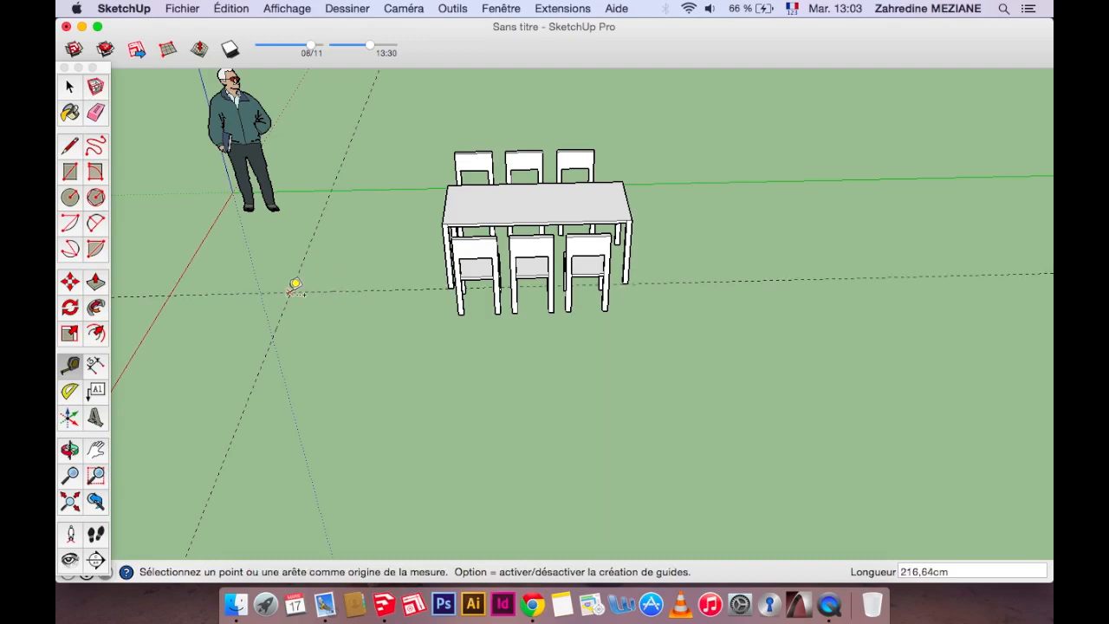
- Lift the near row's end chair about 134 cm straight up by the bottom corner of its rear leg
click(70, 448)
drag(438, 308, 267, 304)
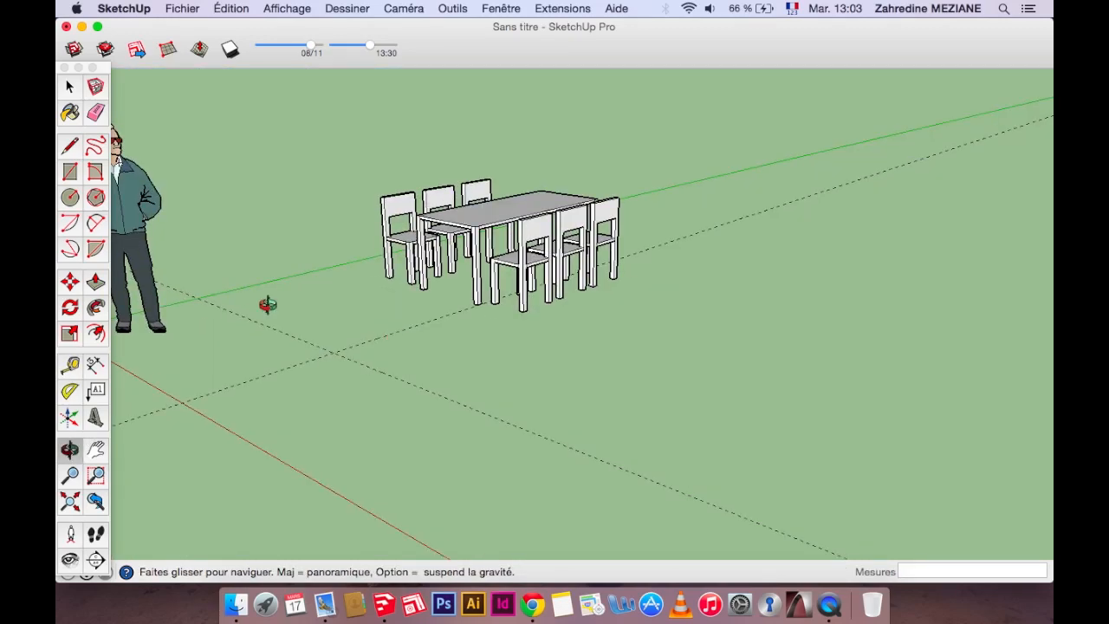
click(70, 282)
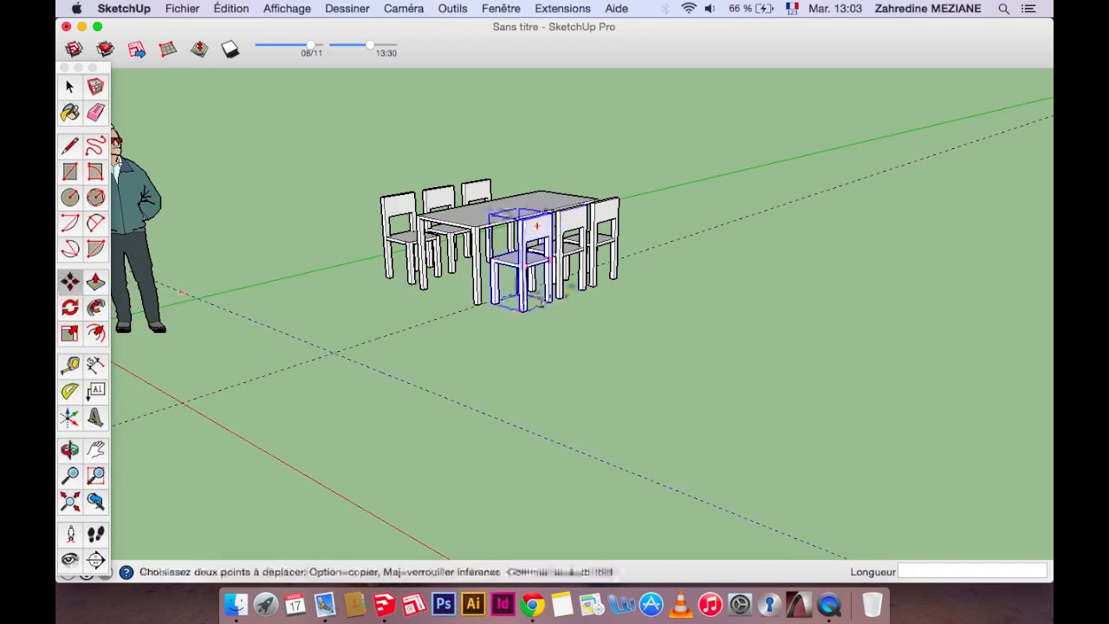
click(524, 312)
click(517, 159)
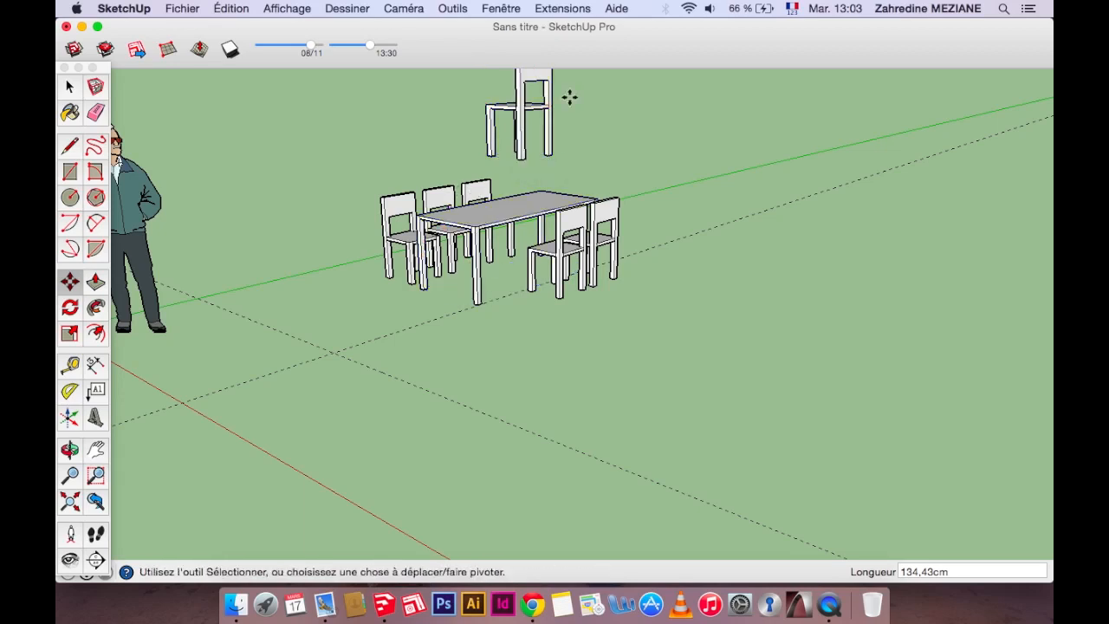
- Snap the lifted chair's rear leg bottom corner onto the crossing point of the two guides, and delete all guides
click(520, 165)
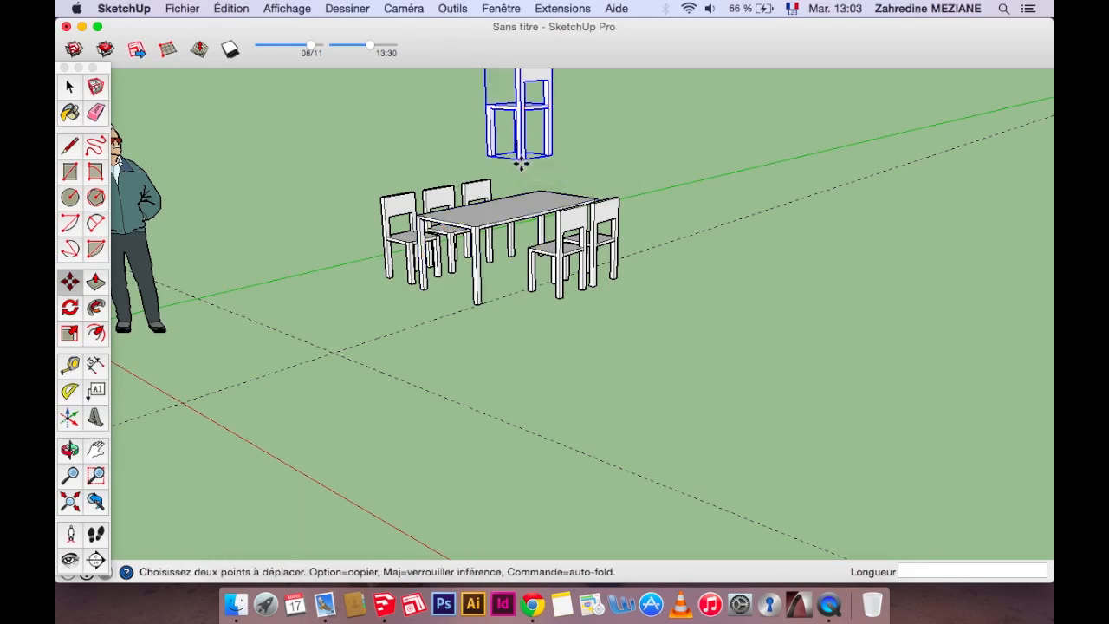
click(333, 356)
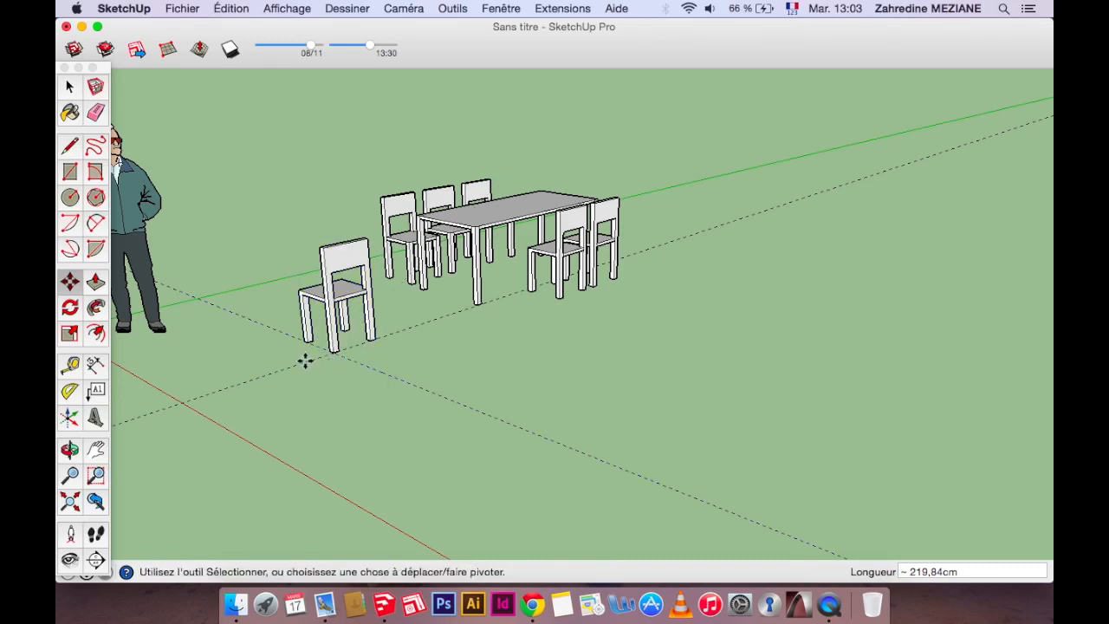
click(231, 8)
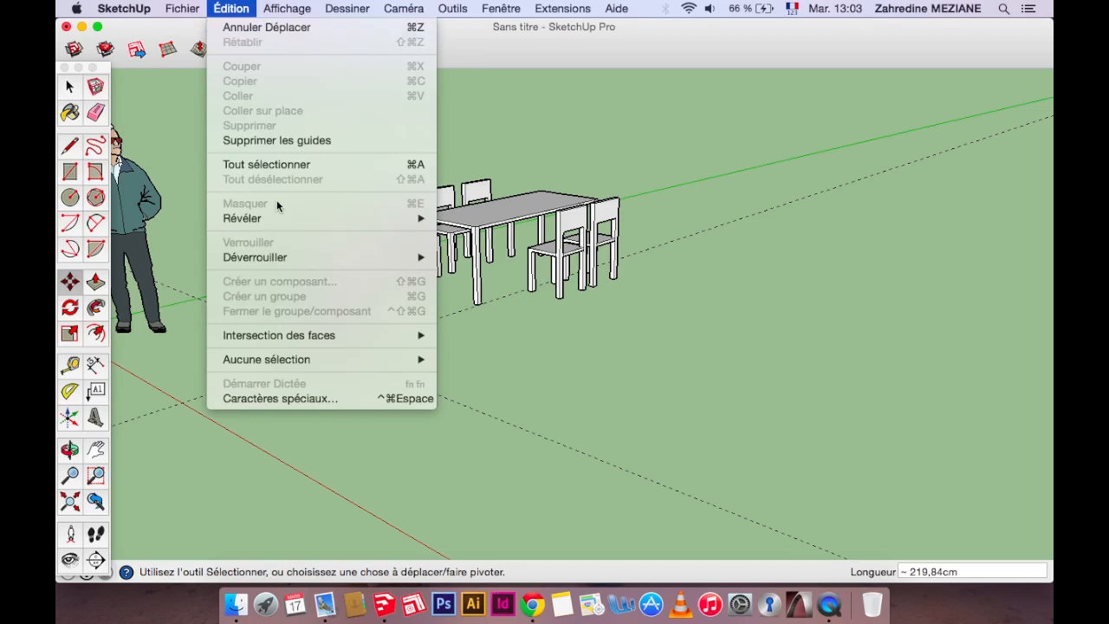
click(290, 141)
- Move the detached chair back into the near row with axis-aligned moves, starting with about 88 cm along the green axis
click(75, 451)
mouse_move(359, 378)
mouse_down()
mouse_move(362, 401)
mouse_move(250, 485)
mouse_move(361, 294)
mouse_move(358, 326)
mouse_up()
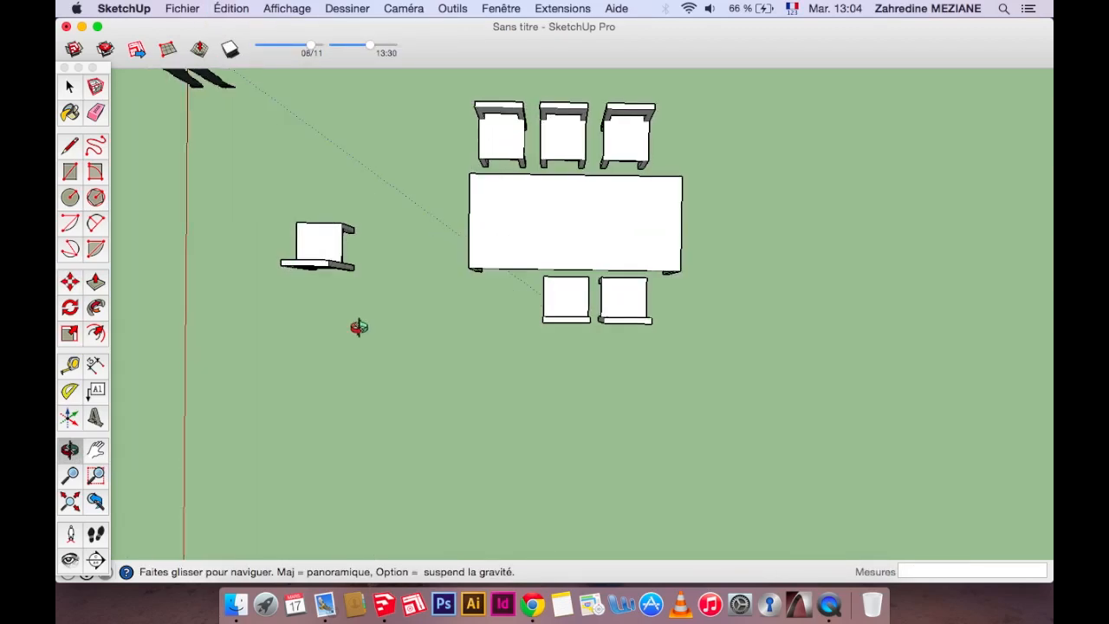
click(69, 281)
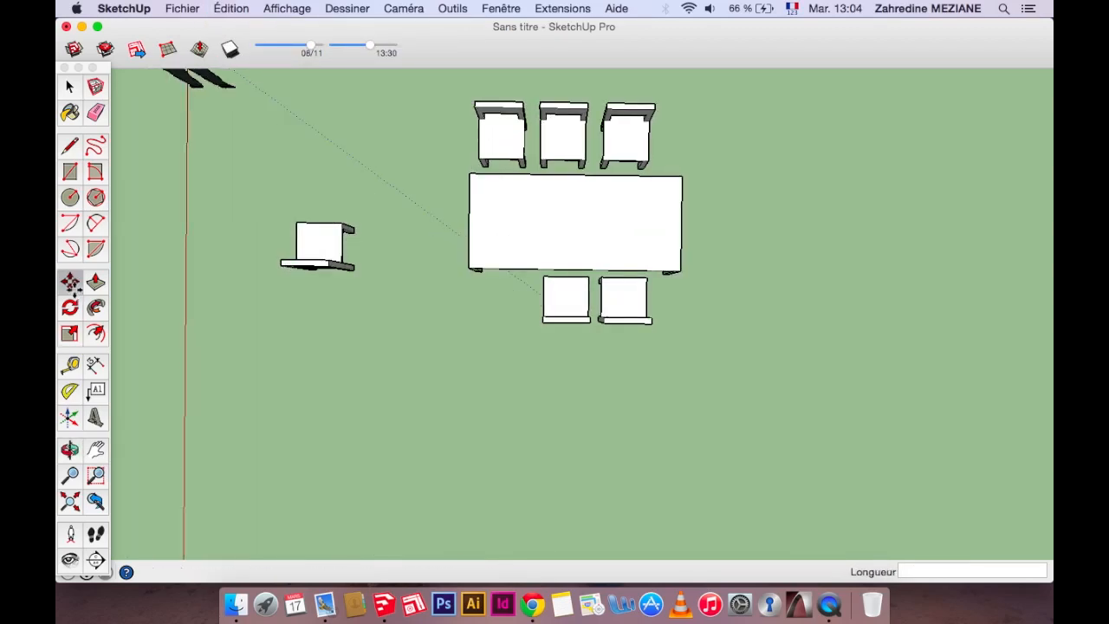
click(310, 231)
click(414, 253)
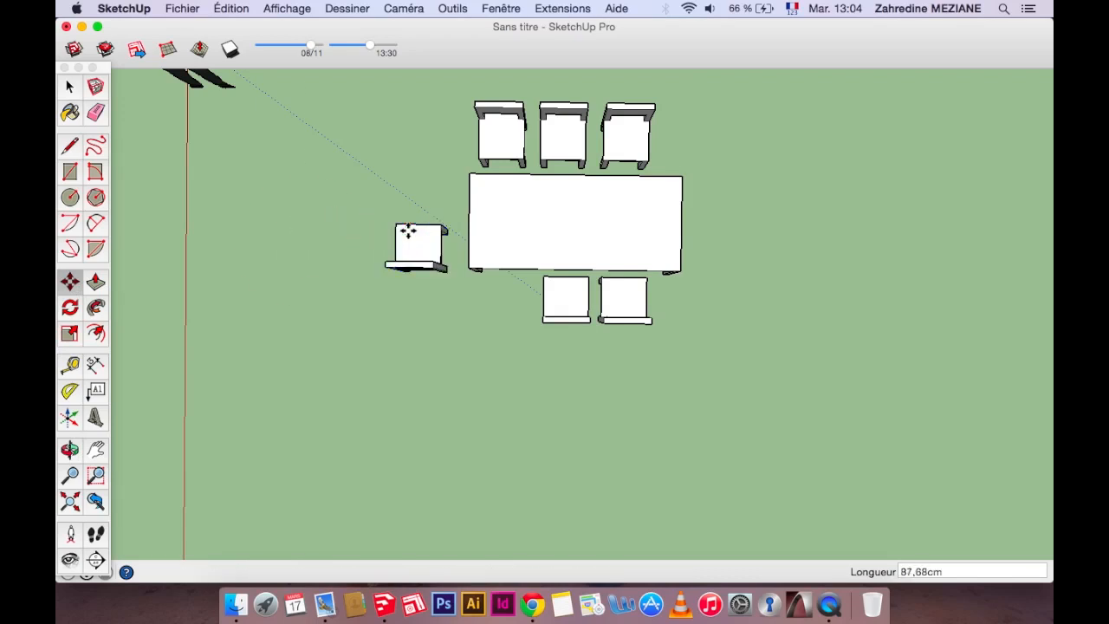
click(415, 289)
click(417, 295)
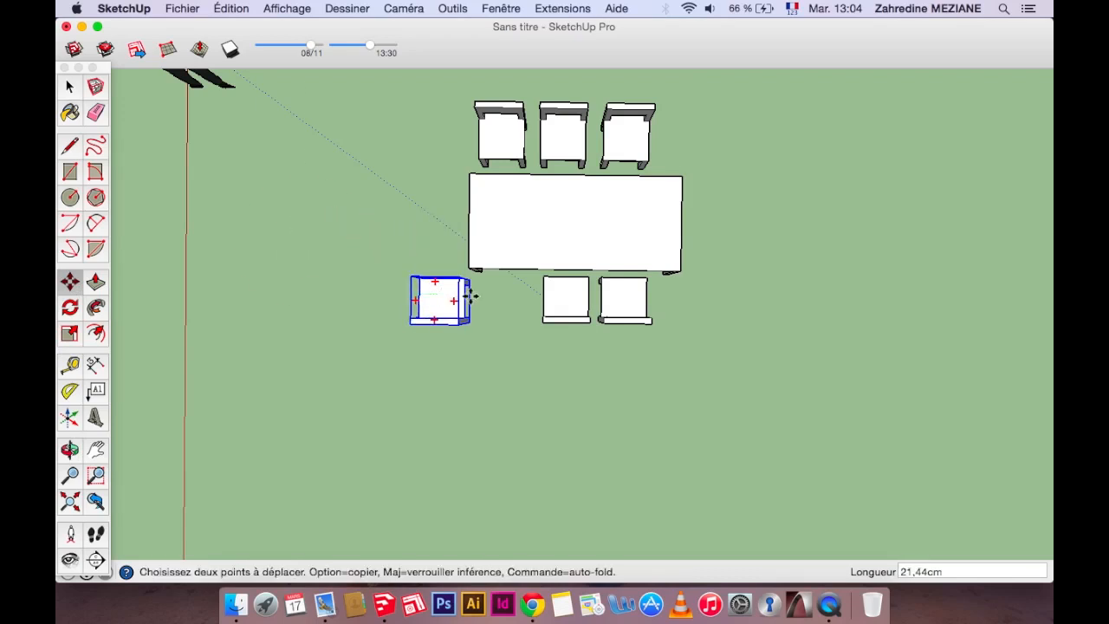
click(503, 297)
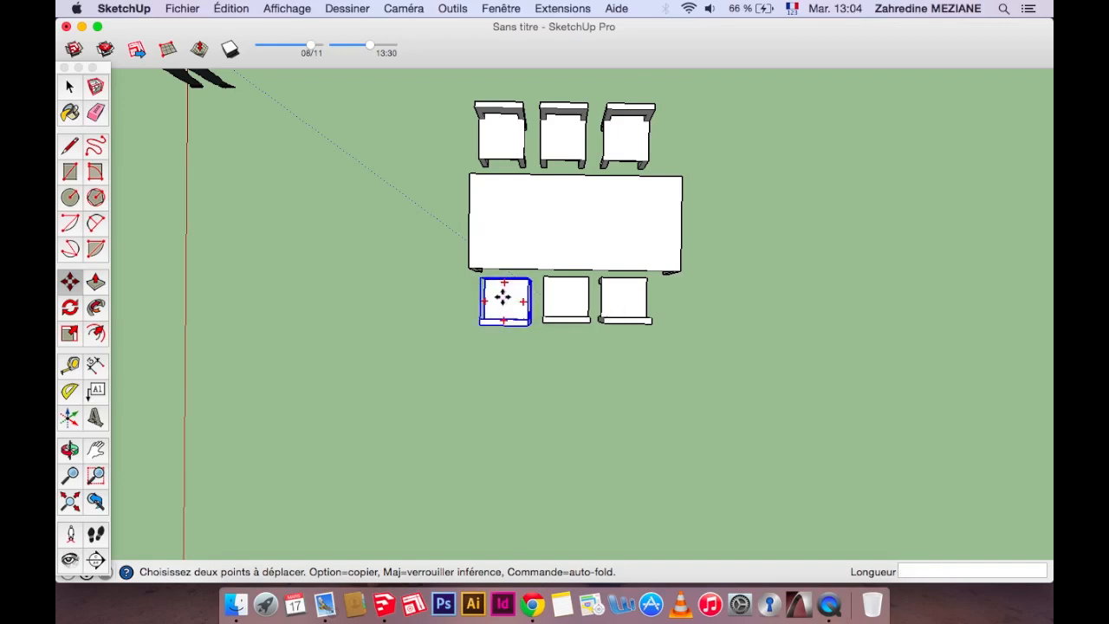
click(503, 297)
click(503, 295)
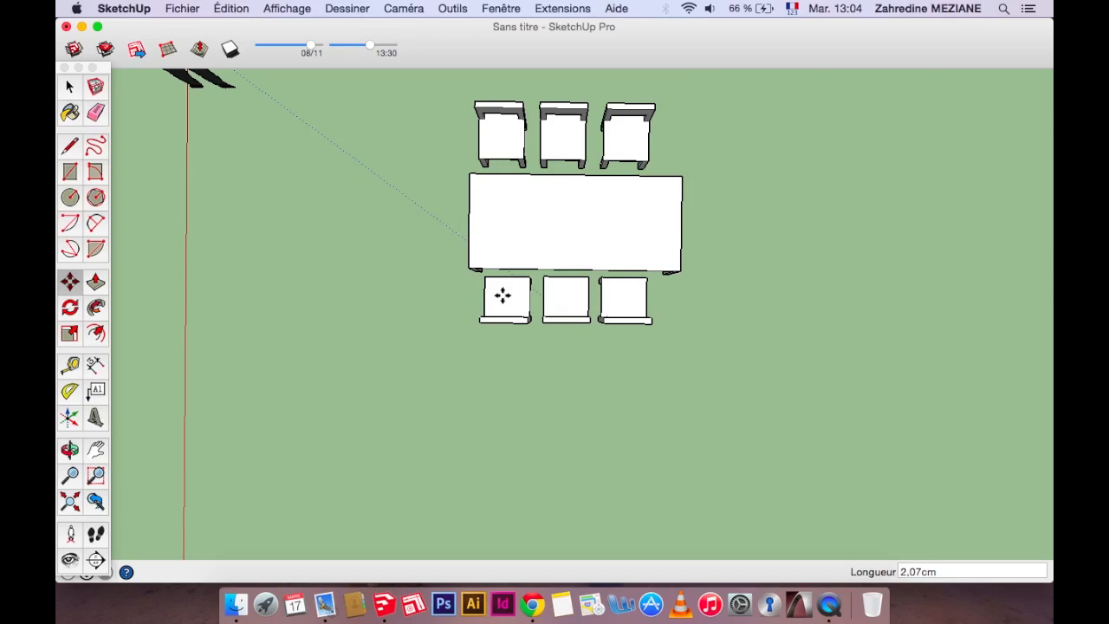
- Copy the near row's end chair about 123 cm away from the table along the red axis
click(70, 449)
drag(334, 441, 586, 258)
drag(569, 174, 395, 206)
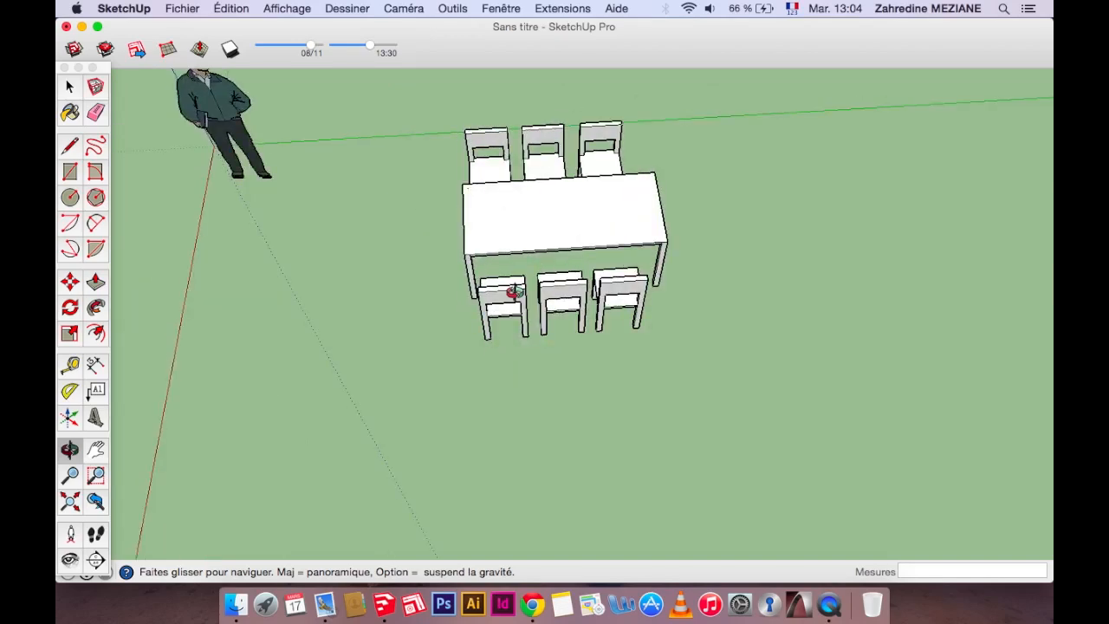
scroll(510, 293, down, 5)
scroll(509, 293, up, 3)
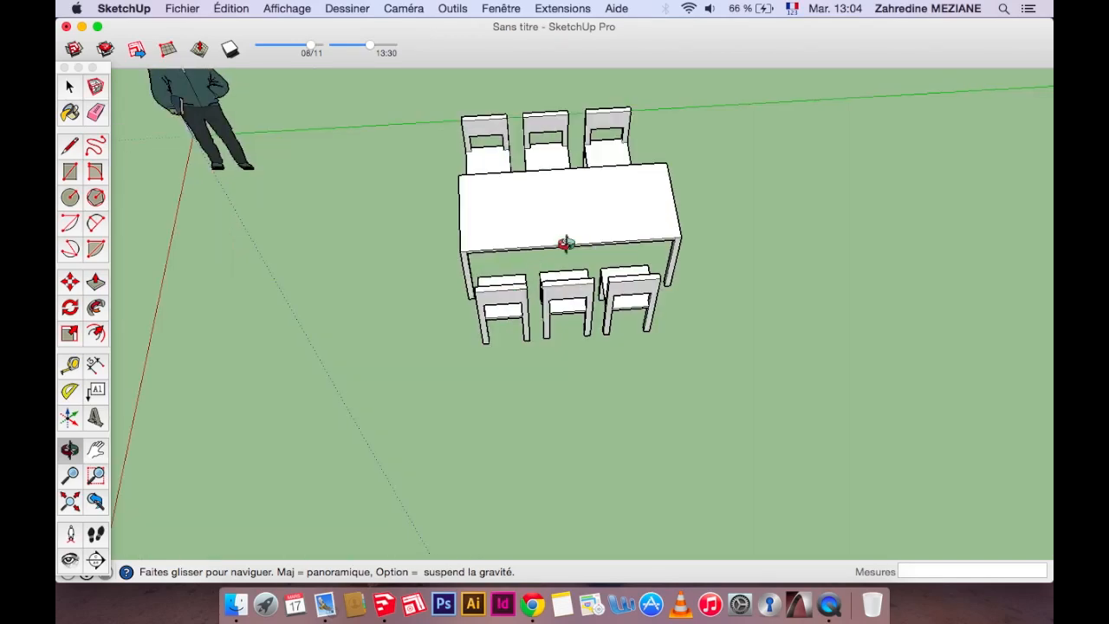
scroll(566, 352, up, 2)
drag(500, 349, 502, 364)
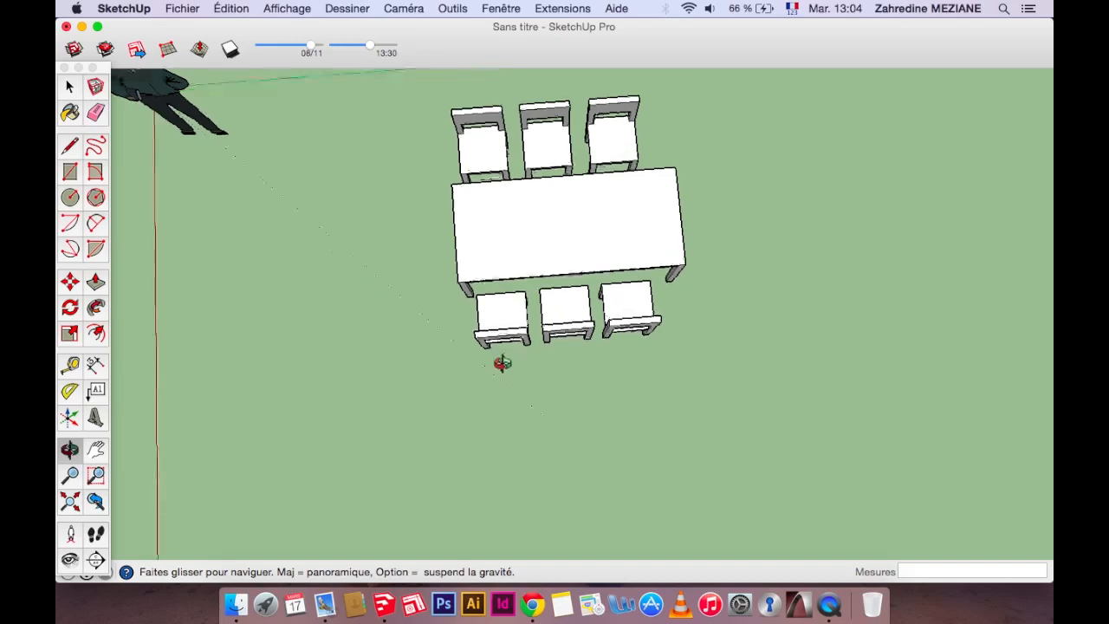
click(71, 279)
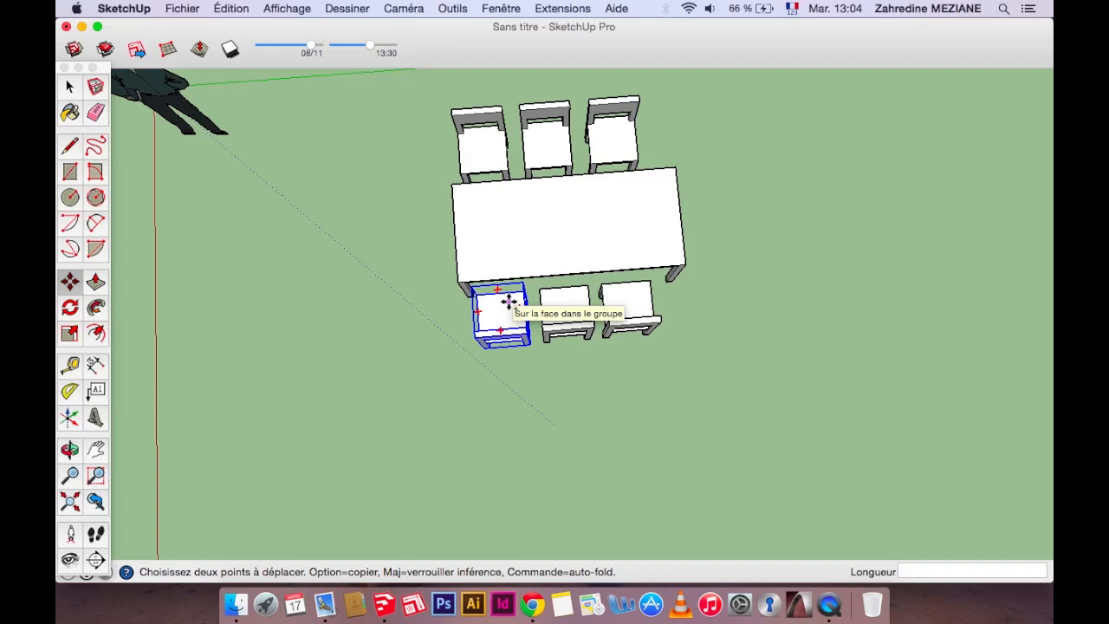
alt+click(508, 301)
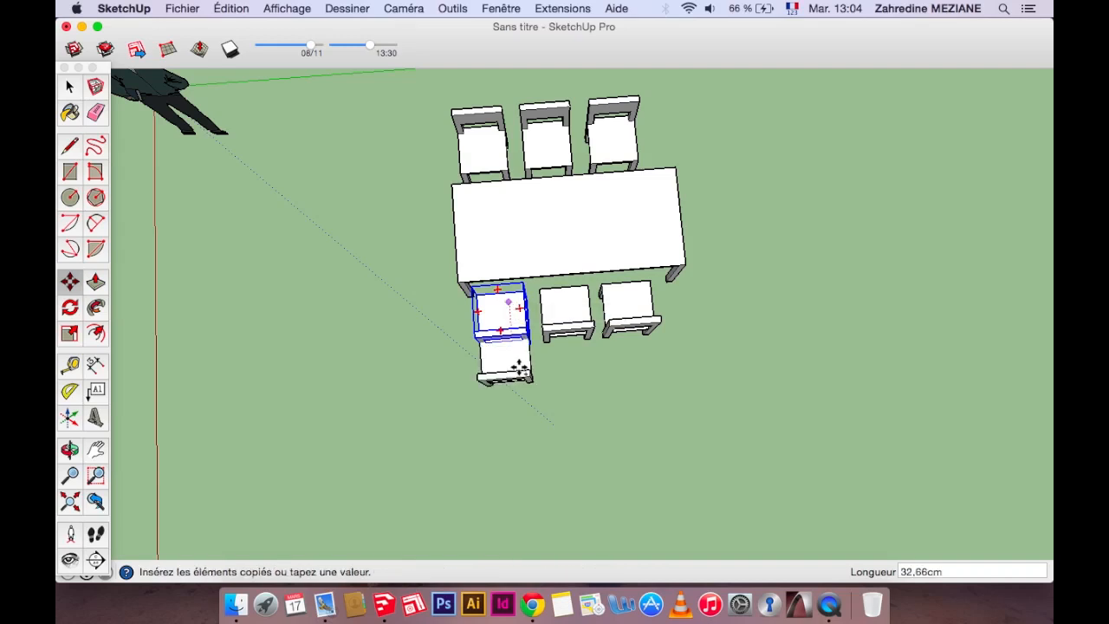
click(522, 454)
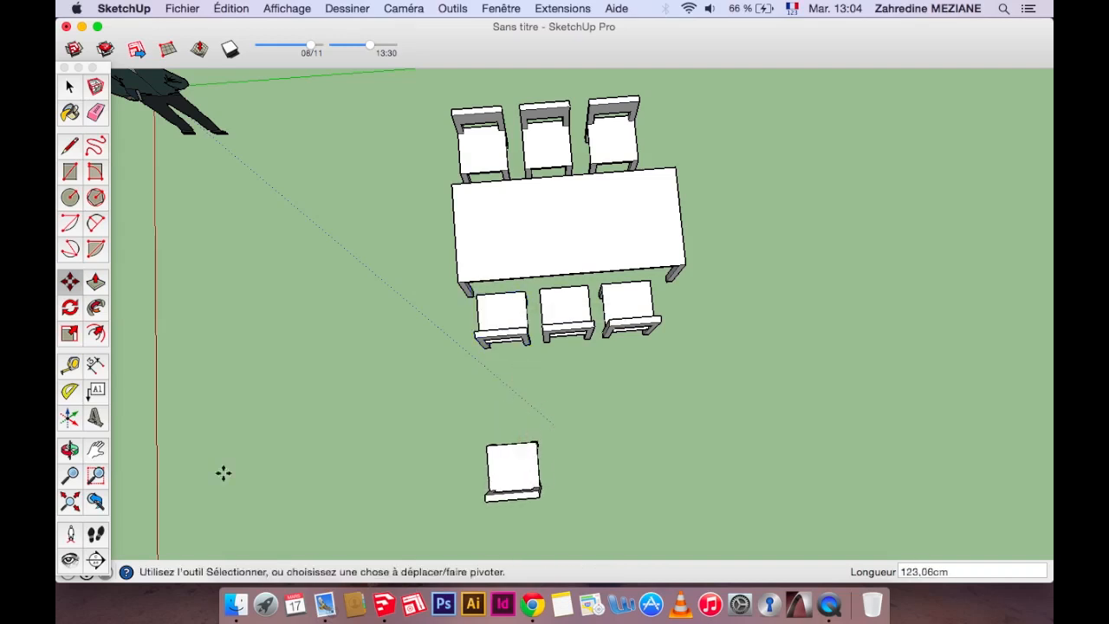
- Copy the detached chair along the green axis and multiply the copy with X5 to form an evenly spaced row of six chairs
click(96, 452)
drag(394, 452, 277, 361)
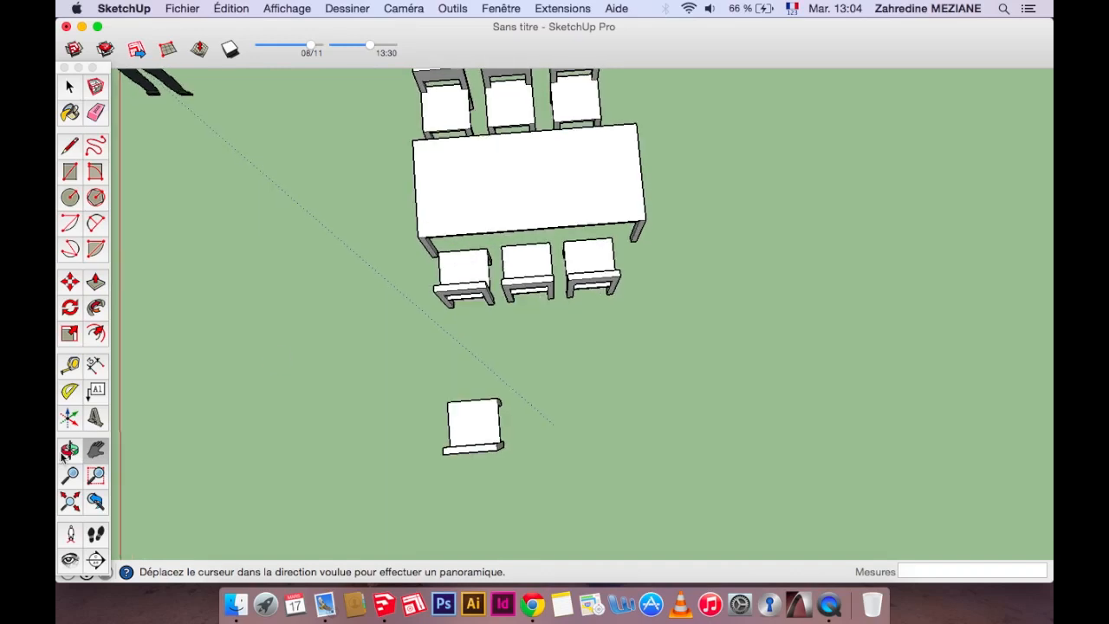
click(70, 450)
drag(312, 470, 269, 468)
scroll(545, 474, up, 3)
drag(545, 474, 552, 472)
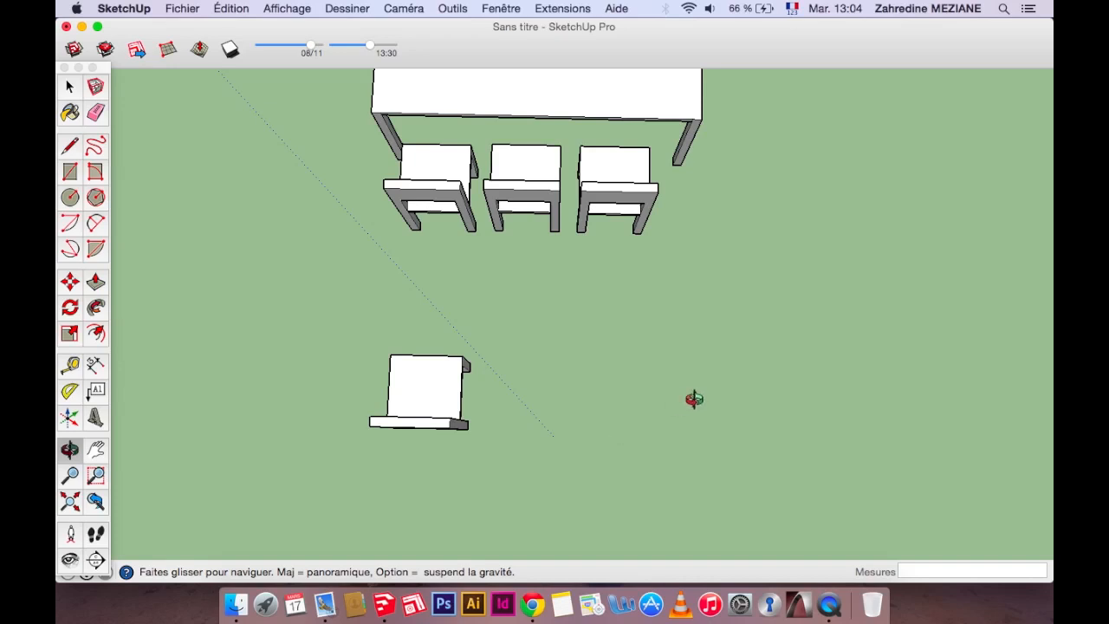
scroll(694, 399, down, 3)
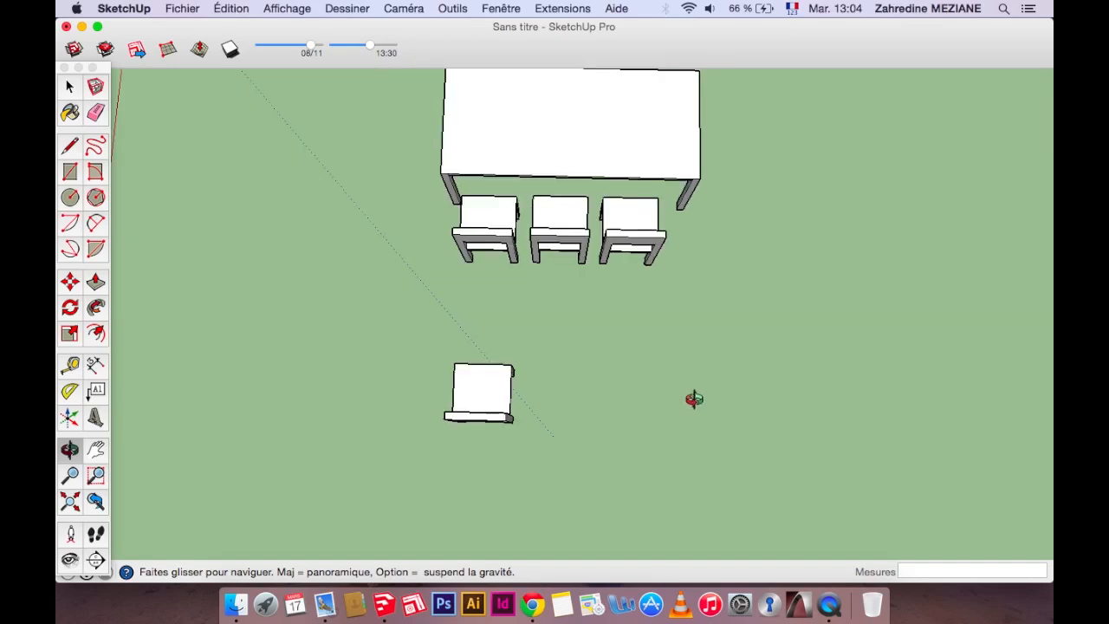
click(70, 283)
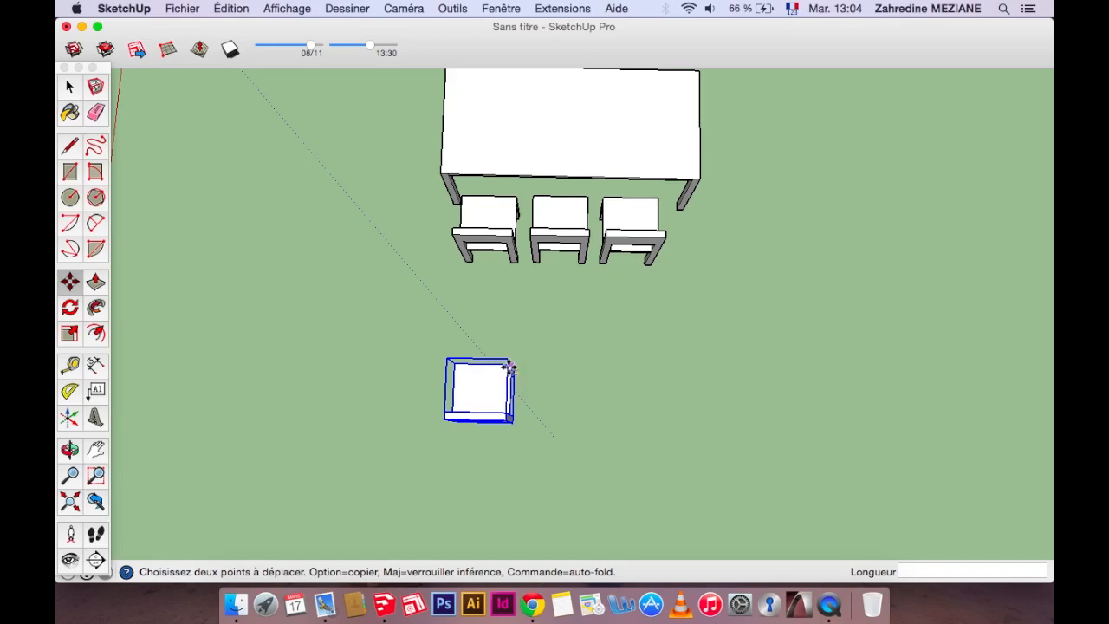
click(511, 365)
key(alt)
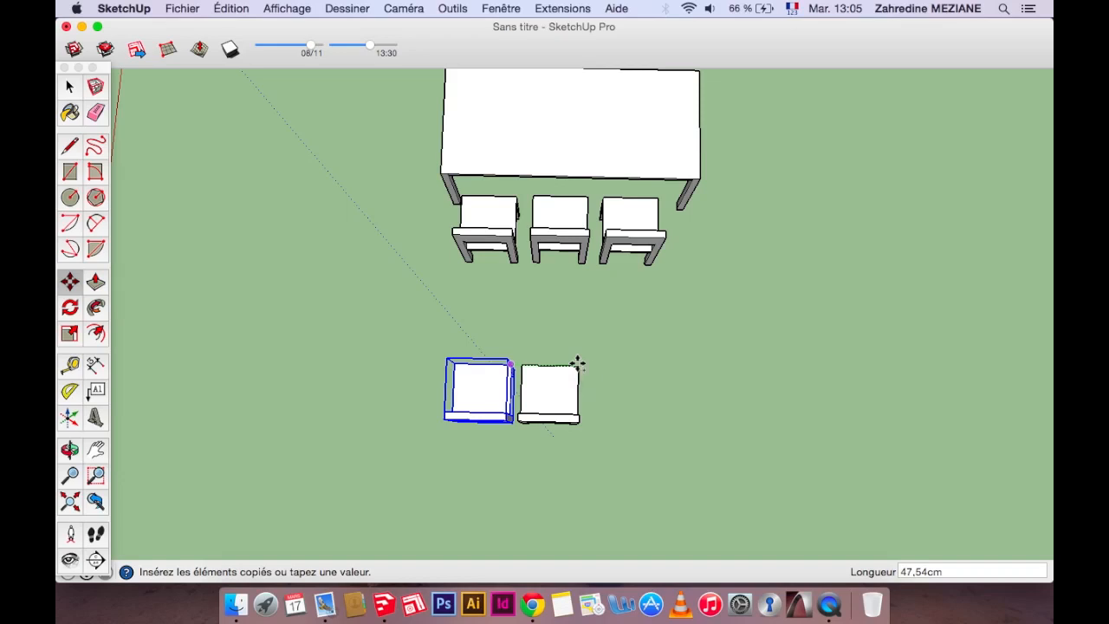
text(5)
key(Return)
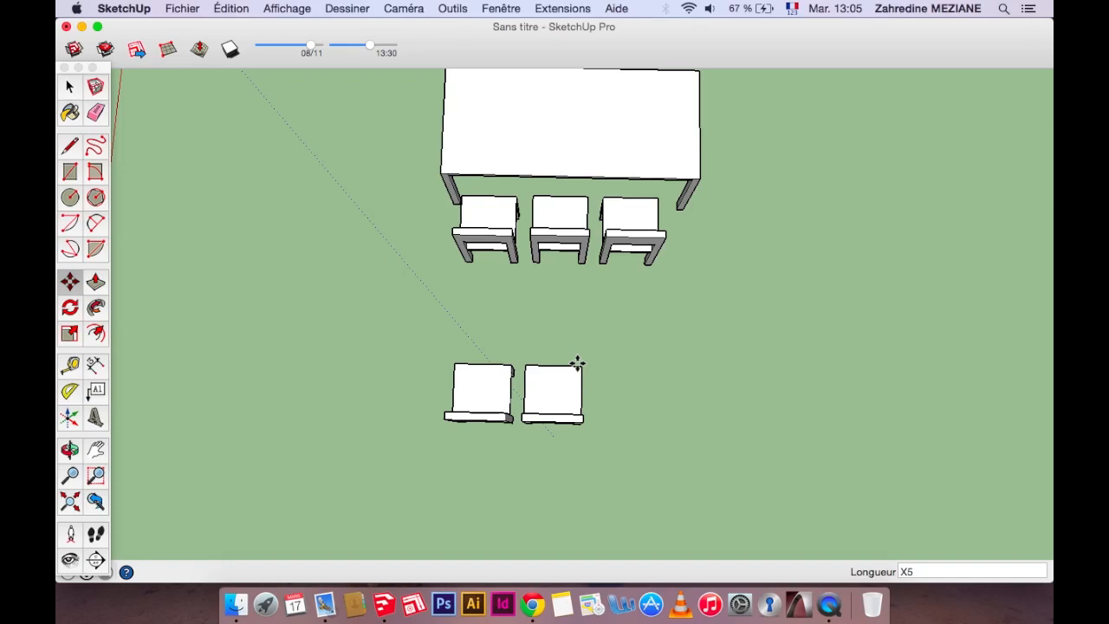
key(Return)
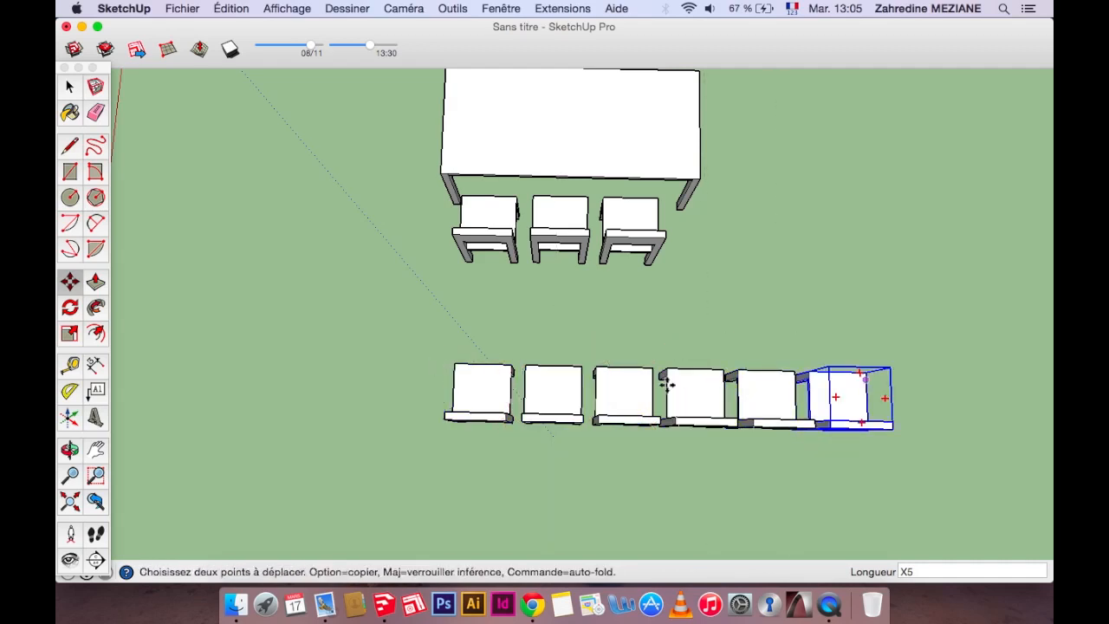
click(69, 448)
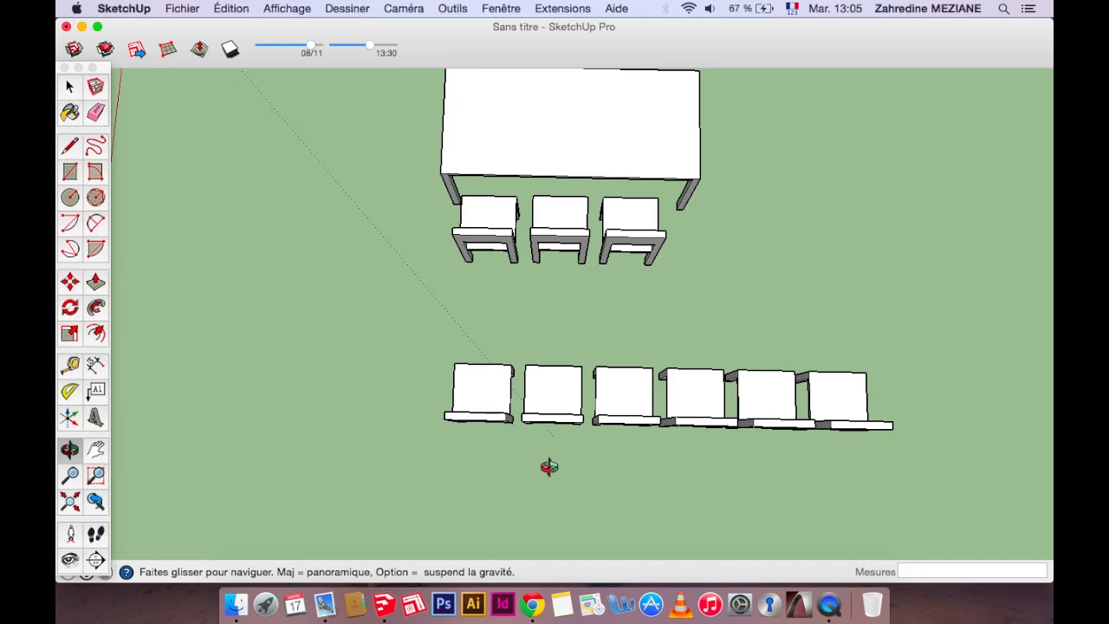
drag(546, 465, 369, 409)
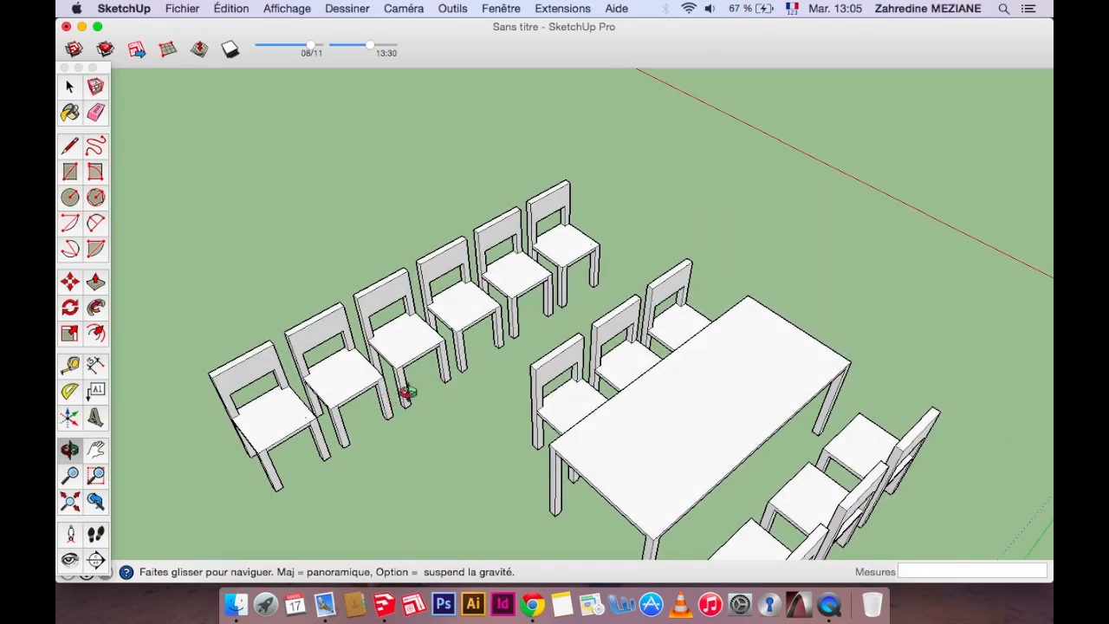
scroll(505, 387, down, 3)
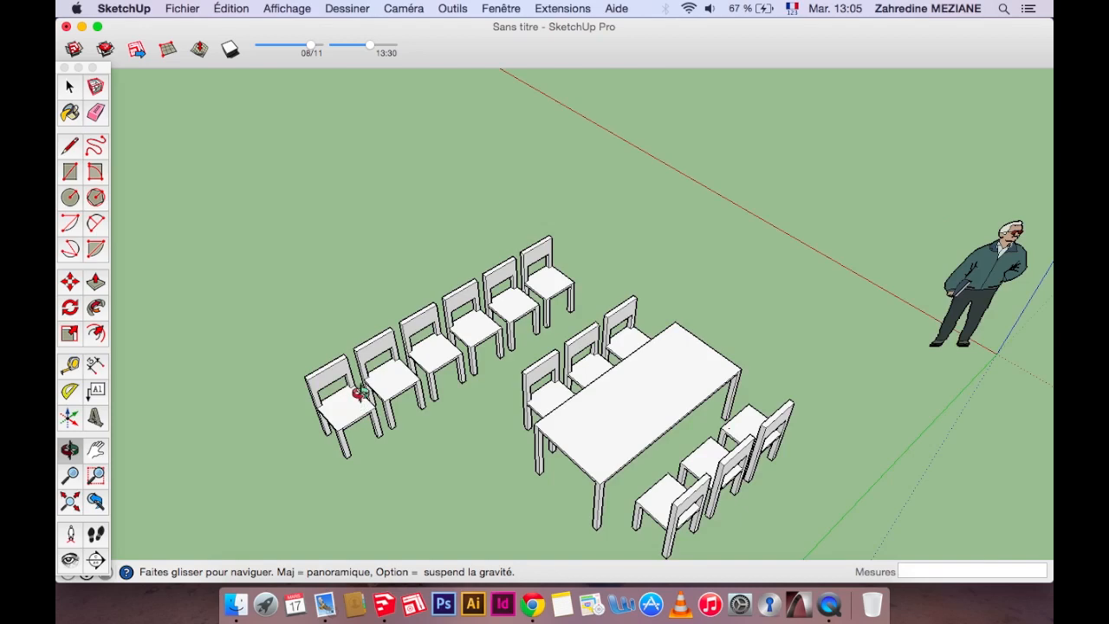
drag(358, 394, 415, 319)
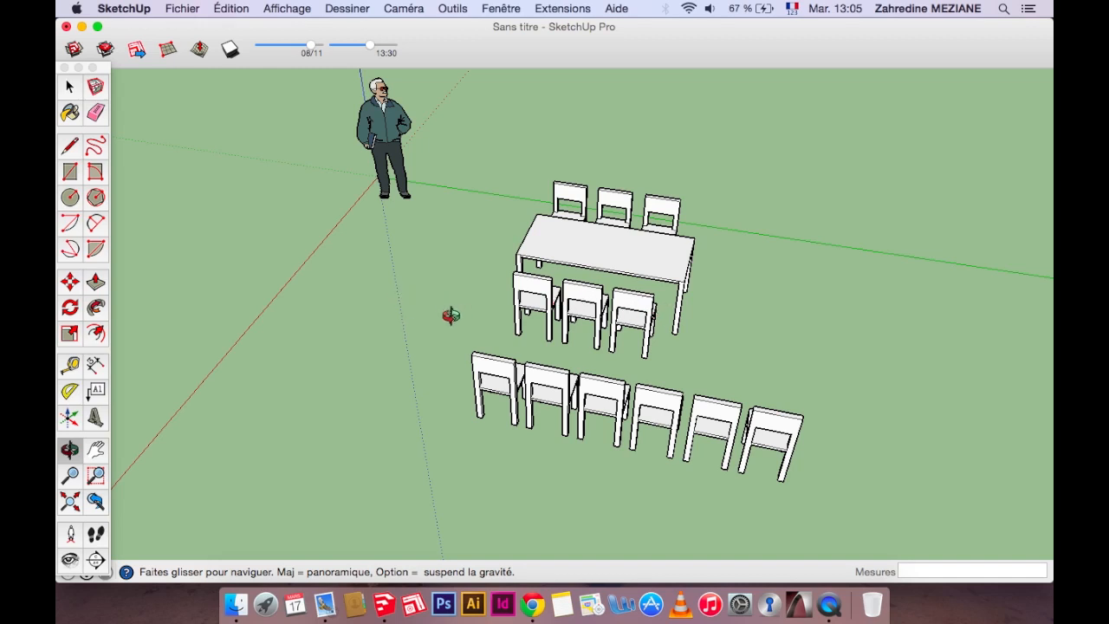
drag(448, 315, 685, 317)
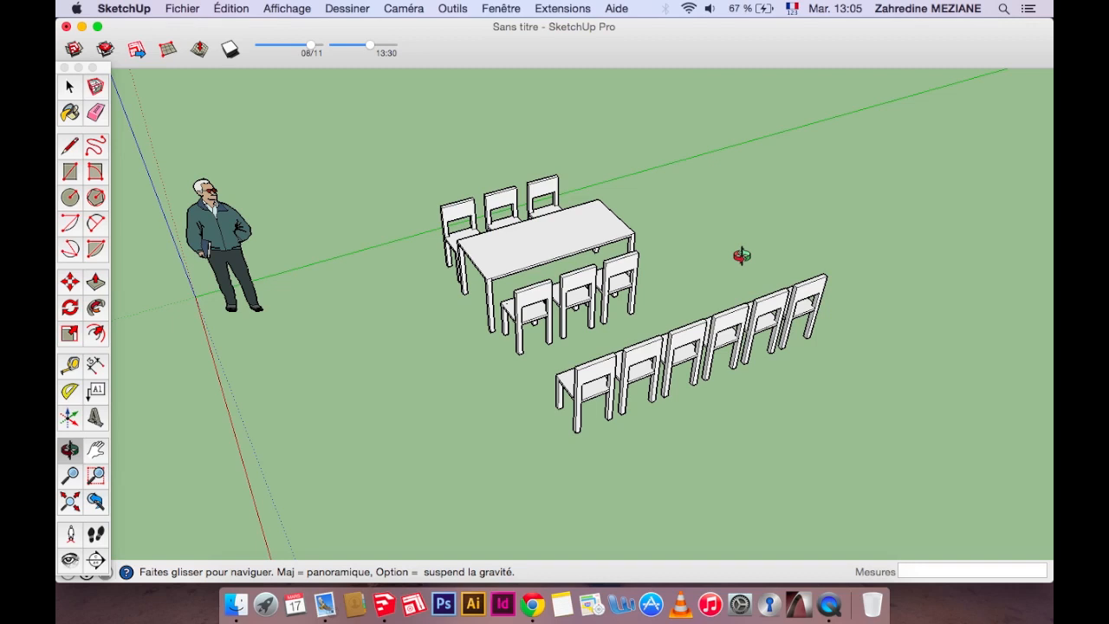